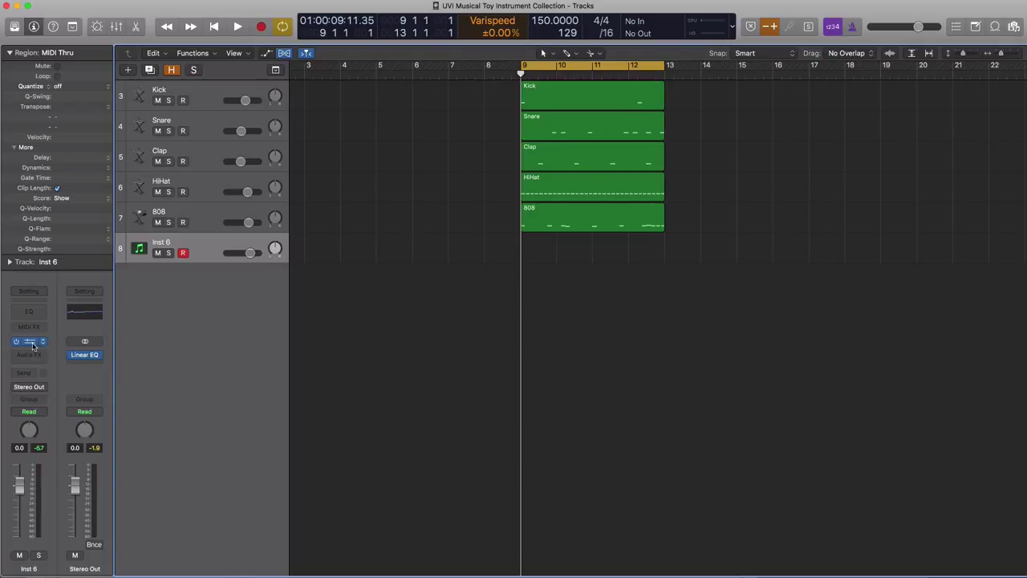
Open the UVIWorkstation instrument on the Inst 6 track and load MichelS Rusty -o from the Acoustic Toy Museum's Toy Pianos and Keys
click(32, 345)
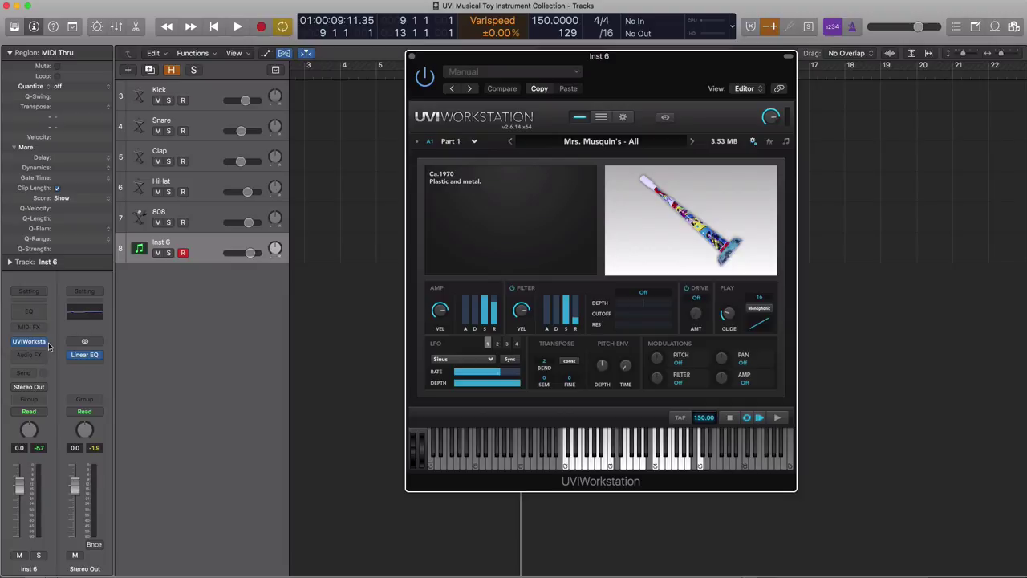
click(585, 143)
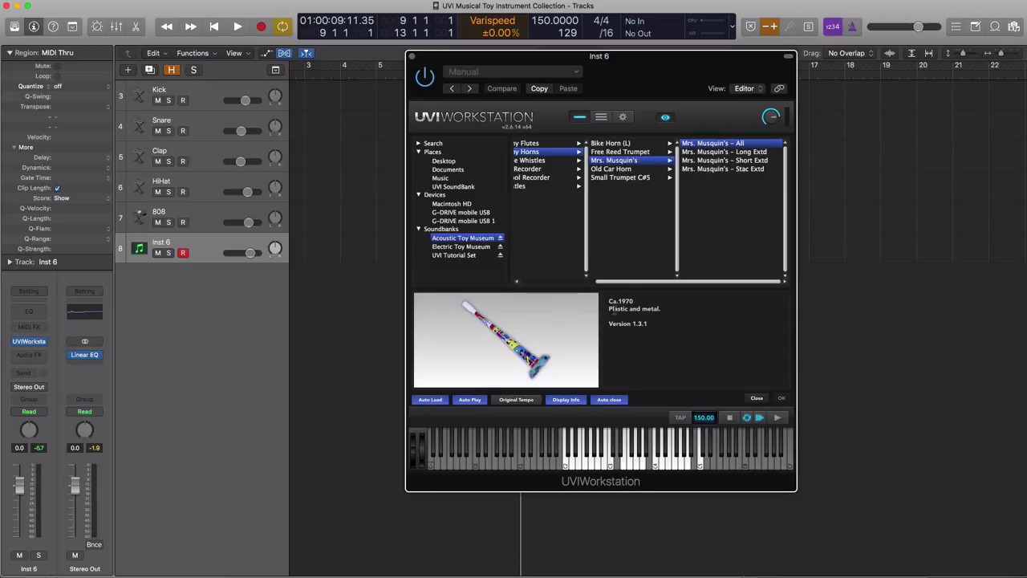
scroll(600, 242, left, 2)
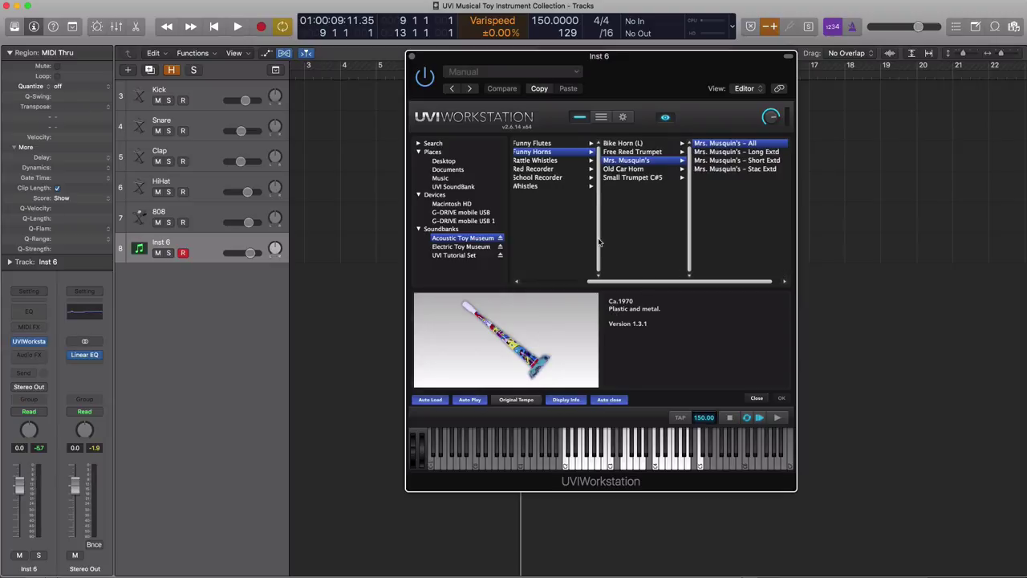
scroll(616, 284, left, 3)
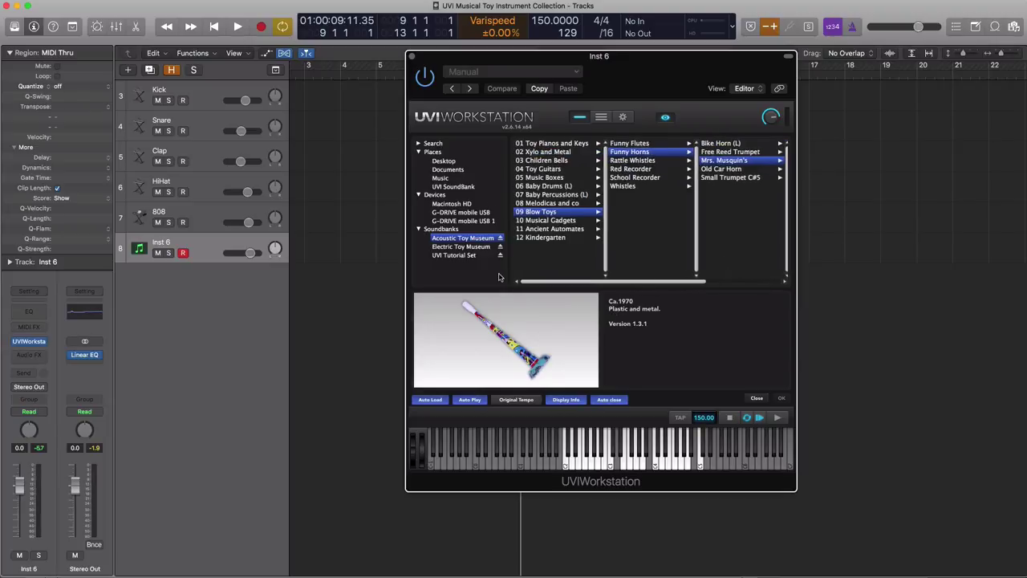
click(570, 144)
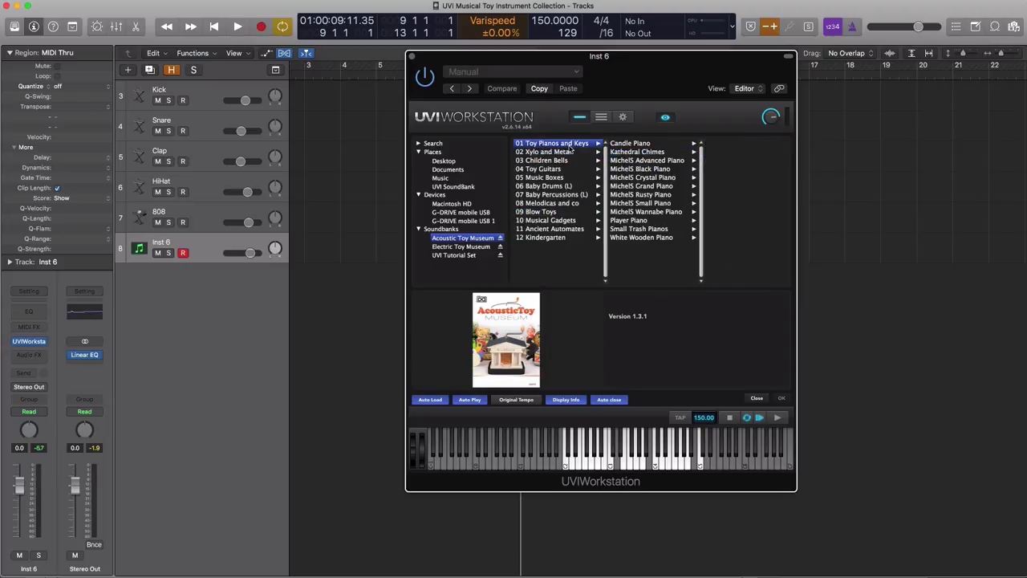
click(648, 195)
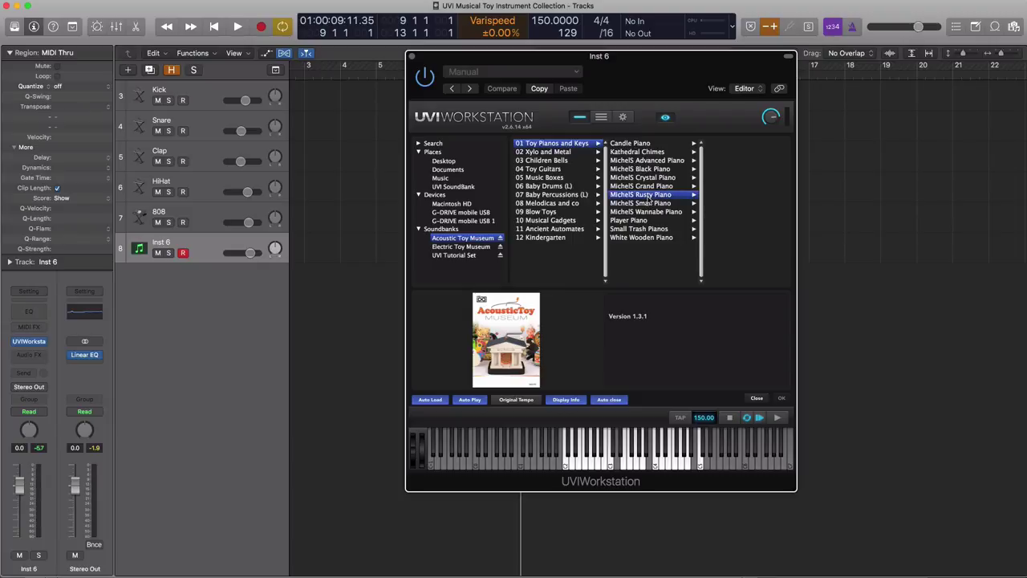
click(722, 169)
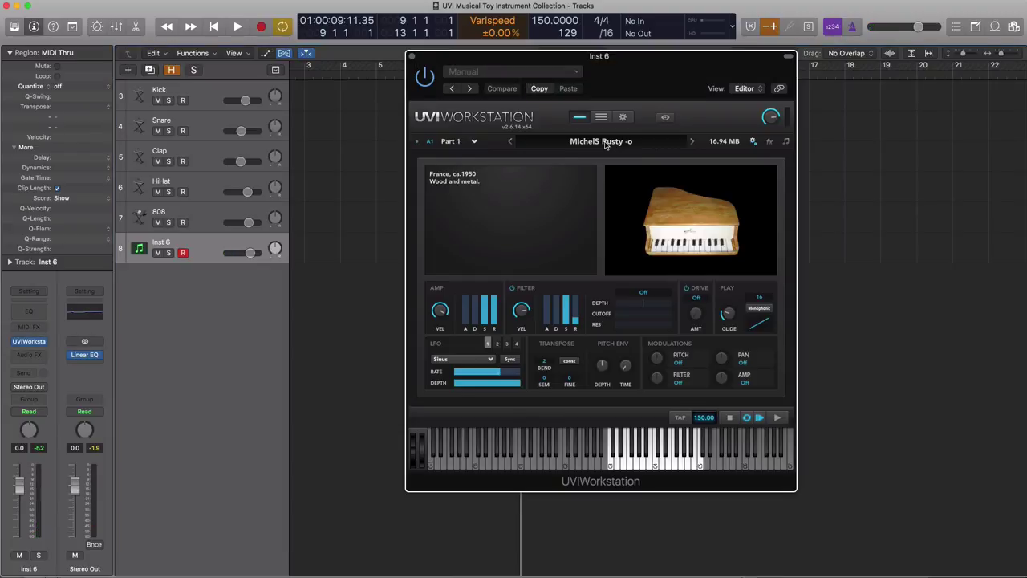
Load the Hammer Bells -o preset from the Children Bells category of the Acoustic Toy Museum soundbank
click(606, 144)
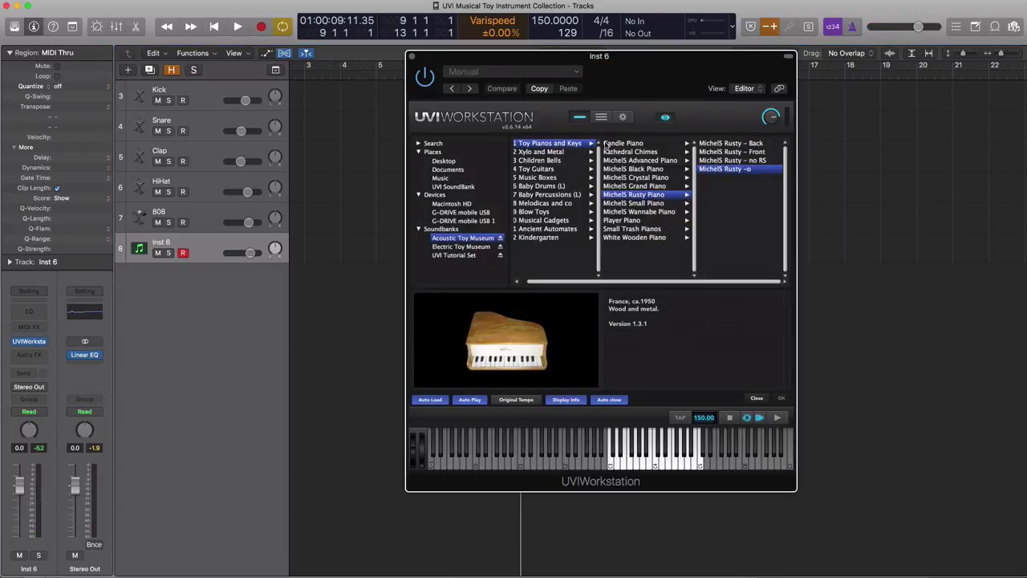
scroll(569, 170, left, 1)
click(558, 161)
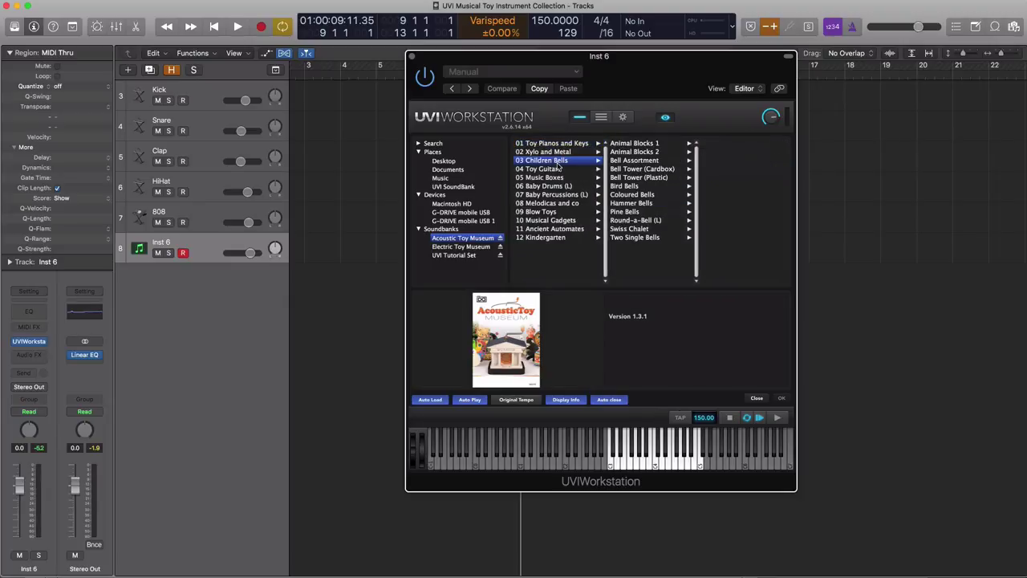
click(638, 204)
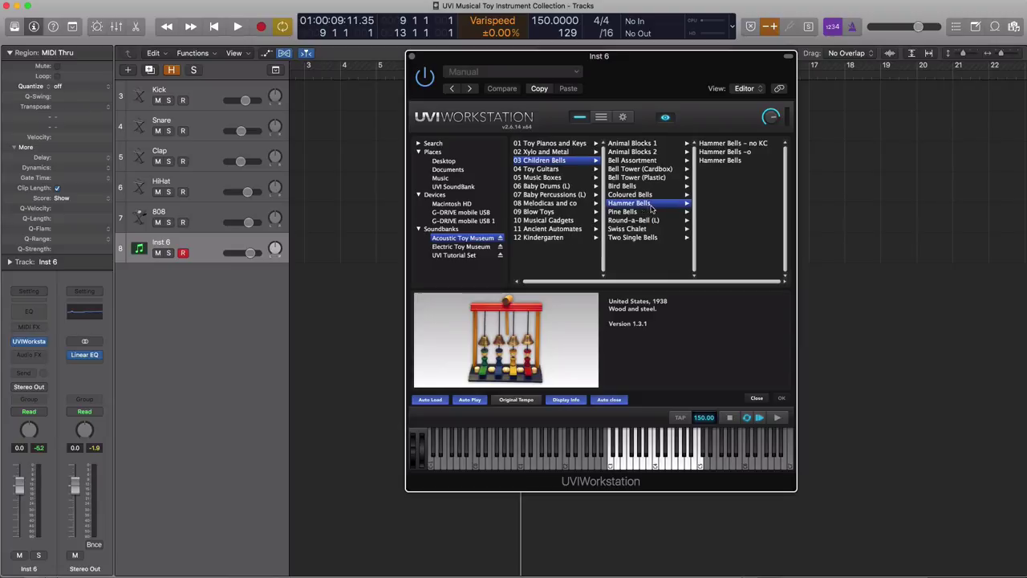
click(730, 153)
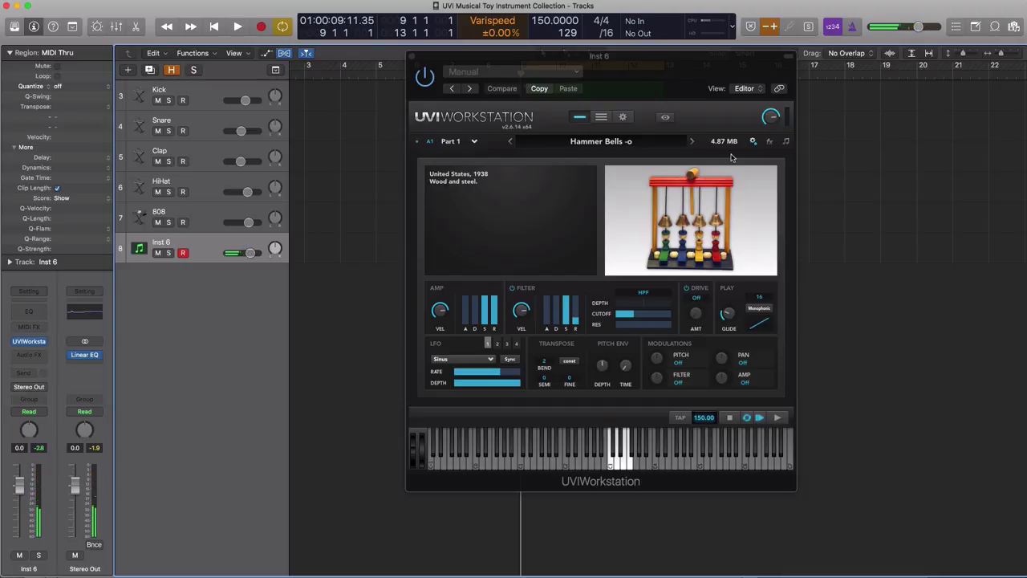
Load the Mini Drums Kit preset from the Baby Drums (L) category of the Acoustic Toy Museum
click(607, 143)
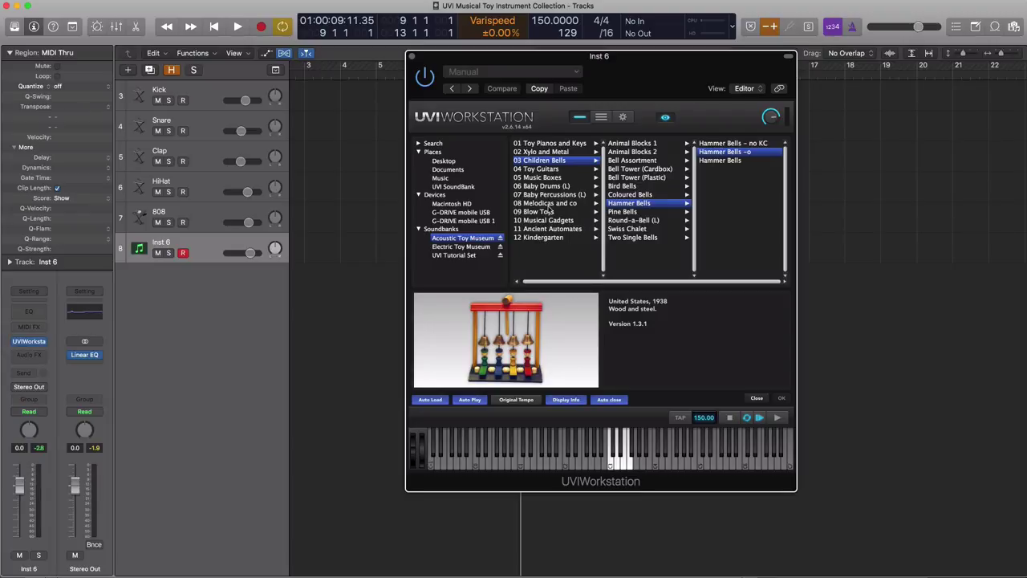
click(546, 187)
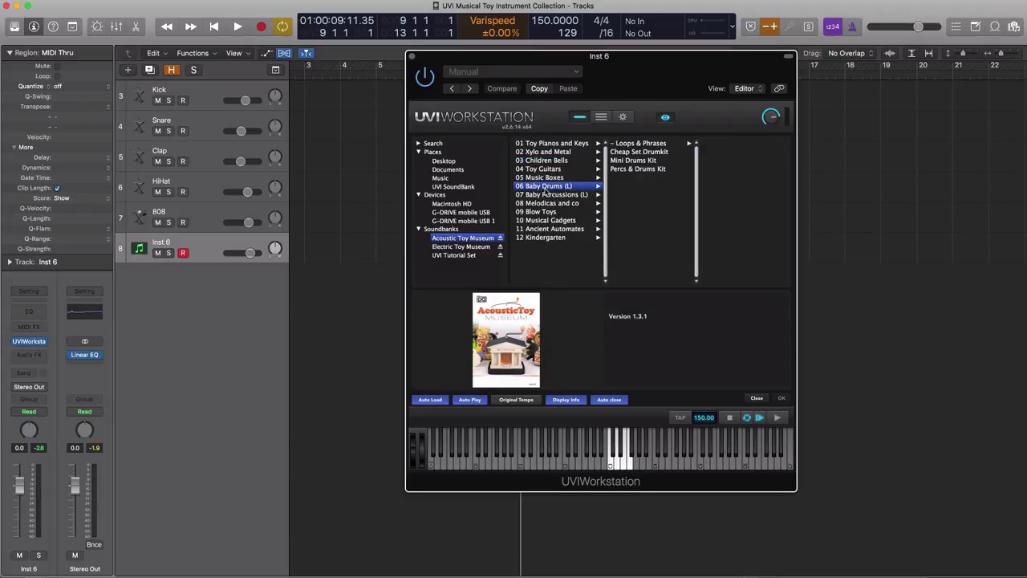
click(634, 163)
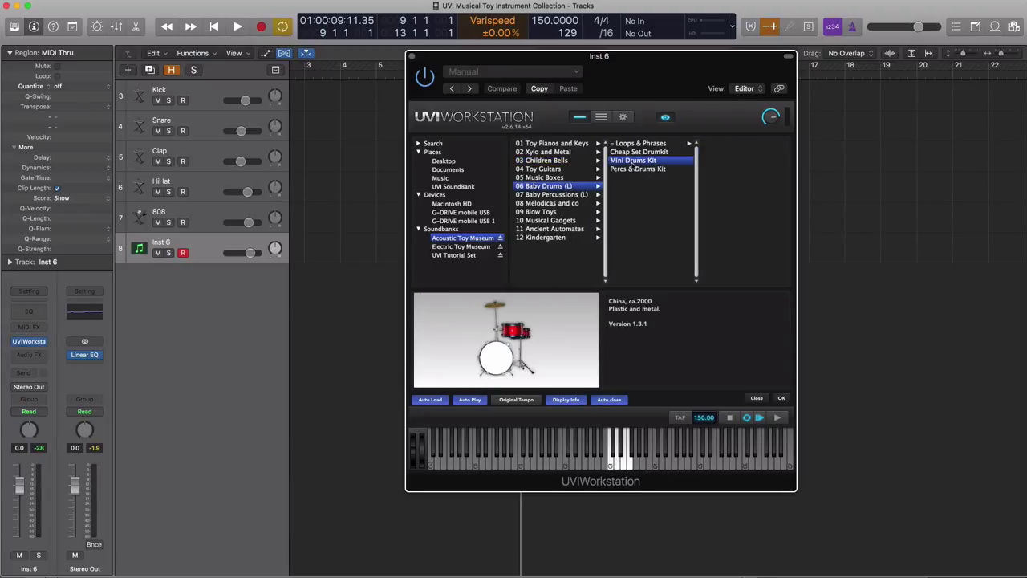
double_click(634, 163)
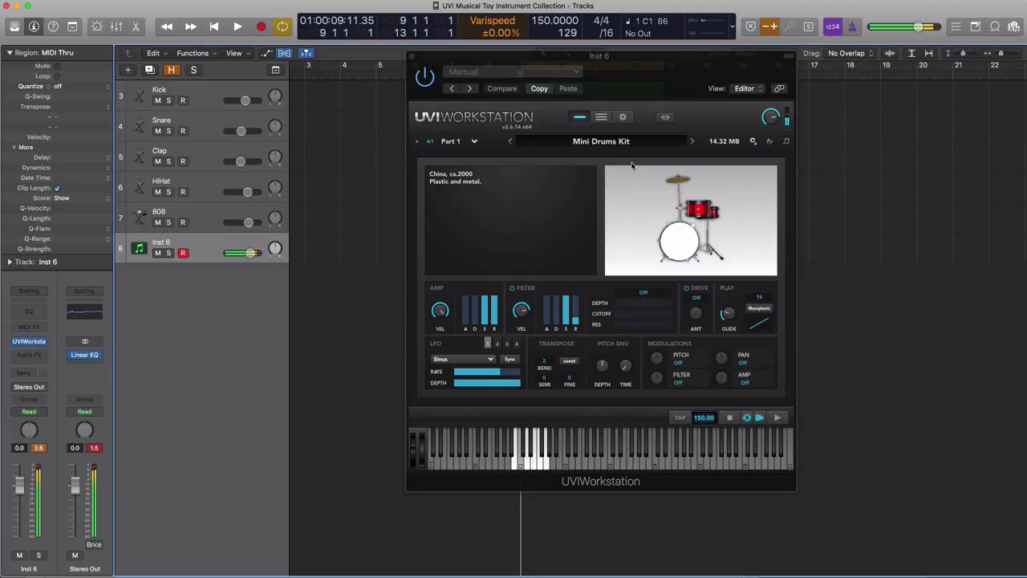
Load the Green Rattle - Whistle preset from the Rattle Whistles folder in the Blow Toys category
click(614, 144)
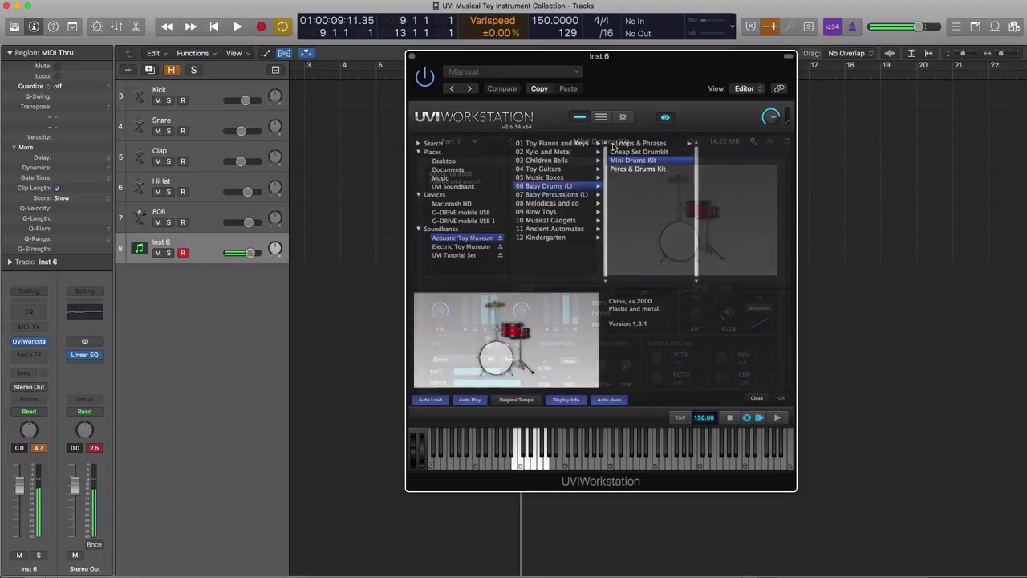
click(550, 213)
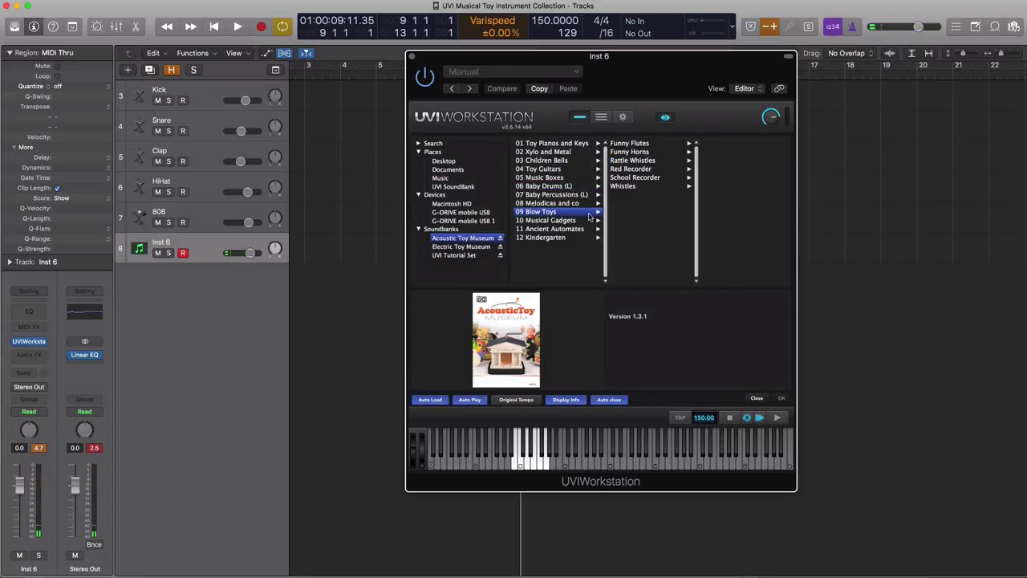
click(642, 161)
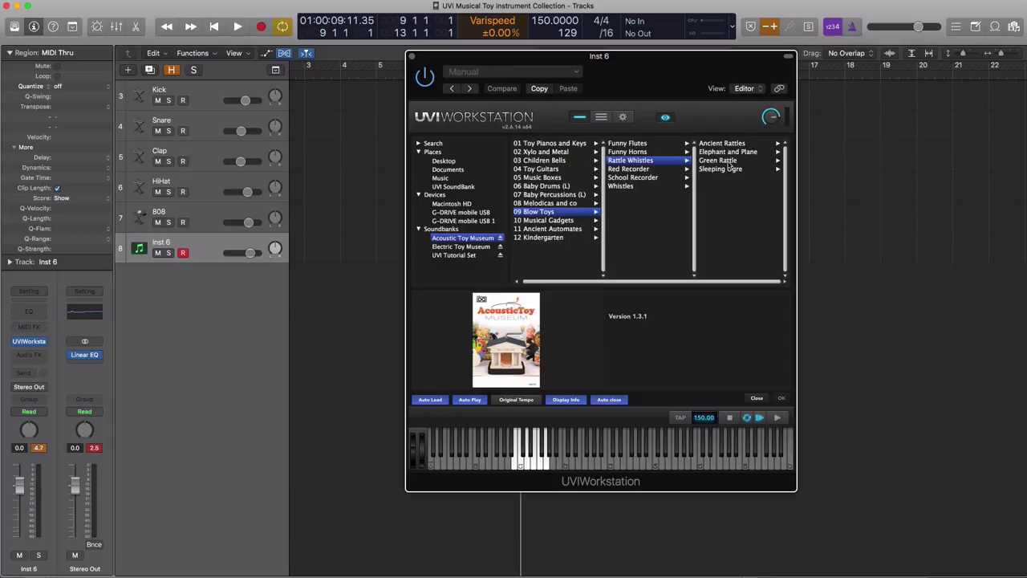
click(727, 161)
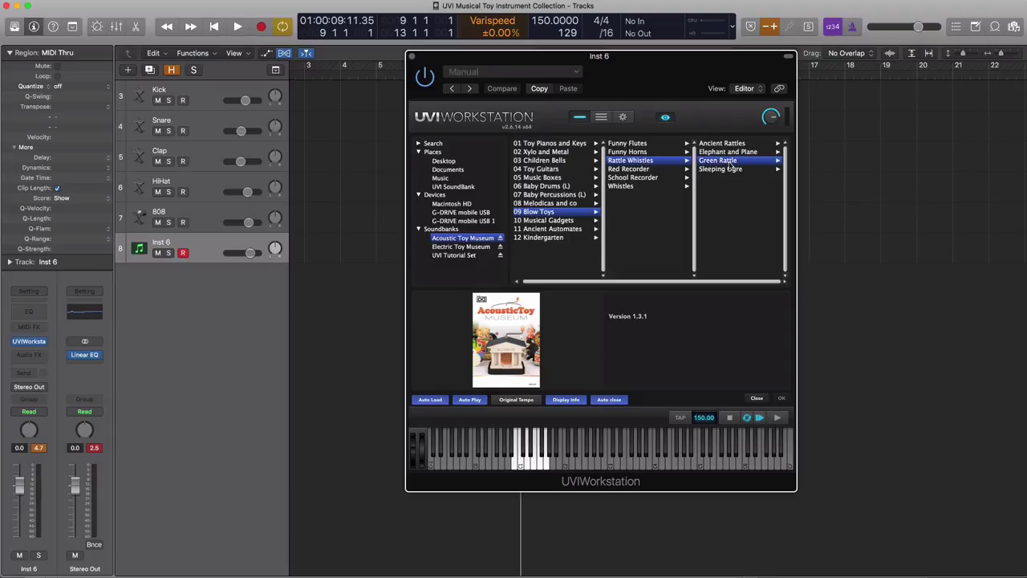
click(717, 146)
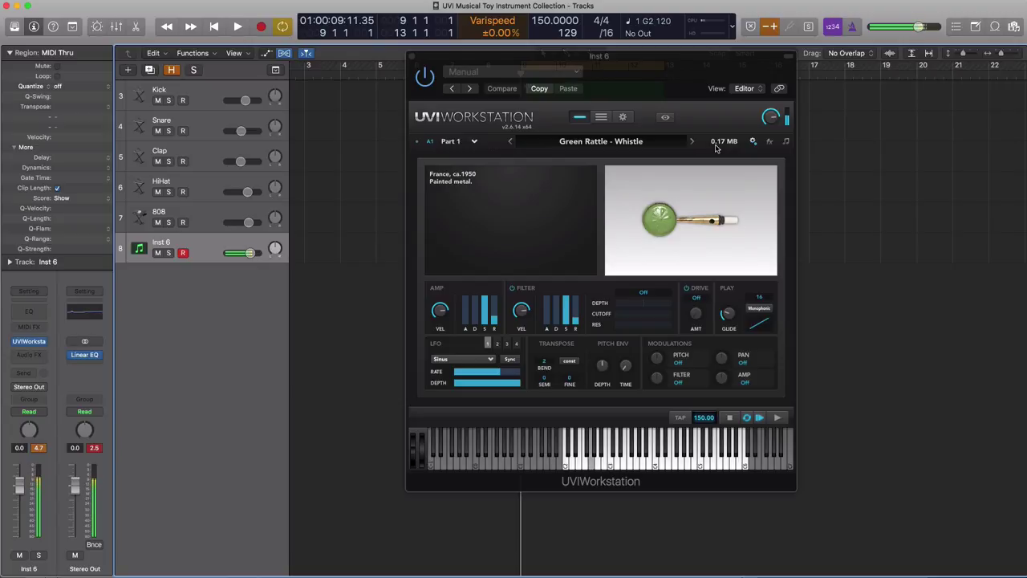
click(601, 141)
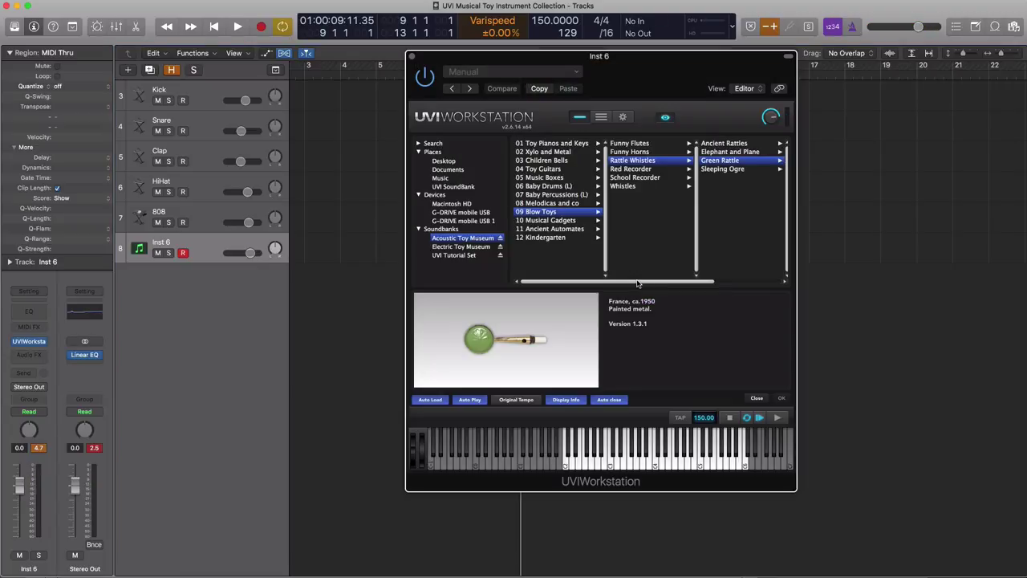
click(462, 247)
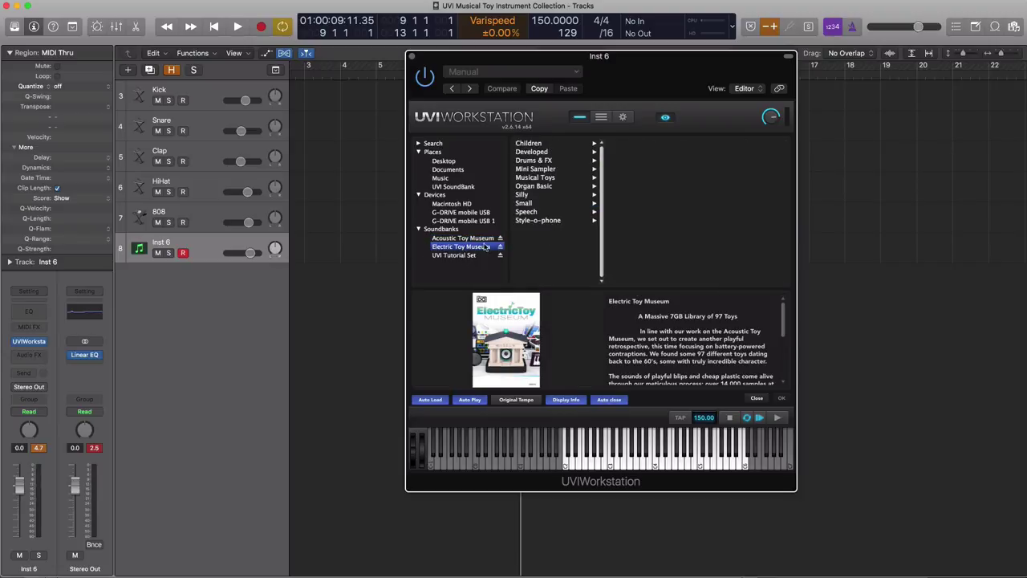
click(545, 172)
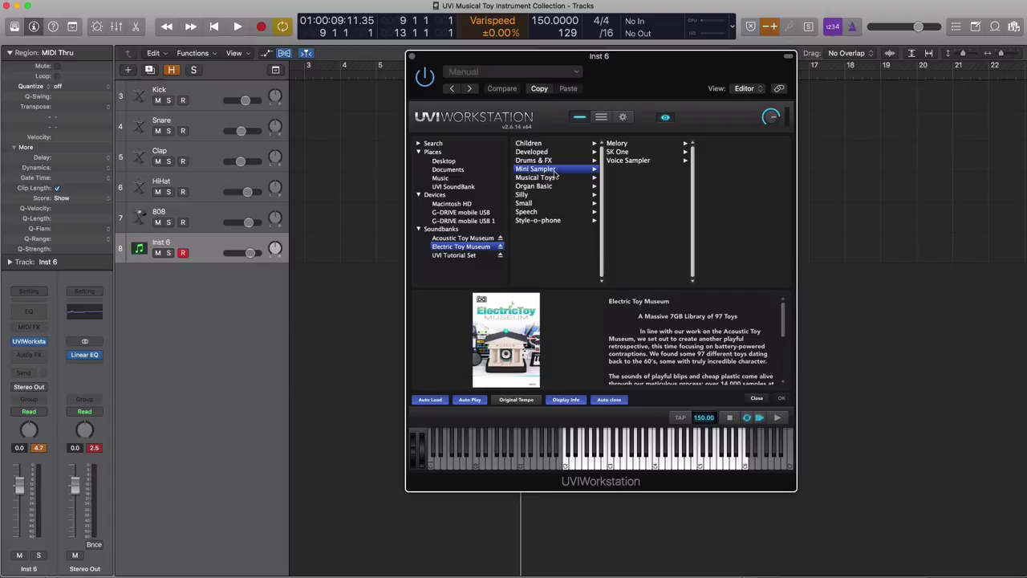
click(642, 162)
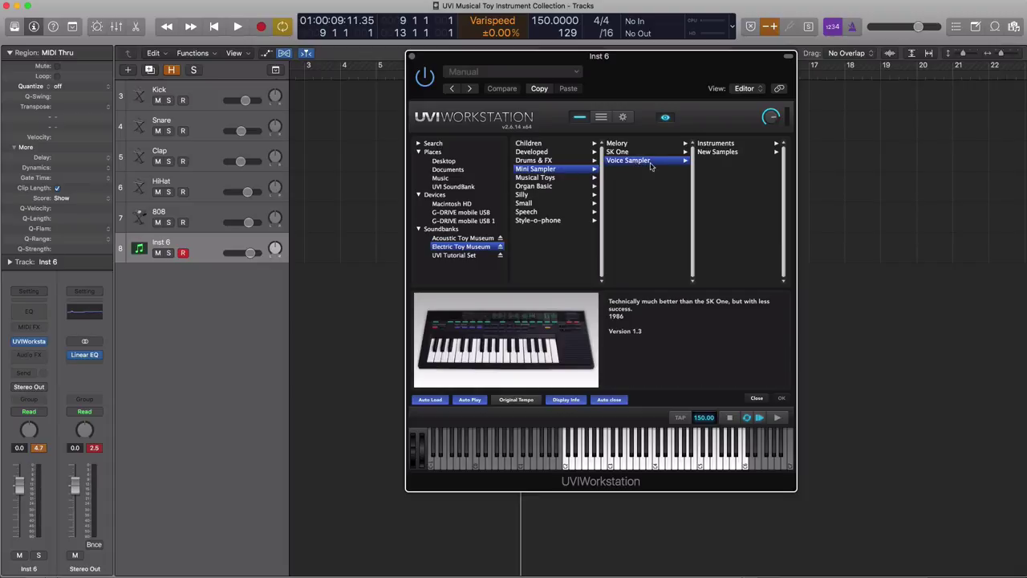
click(708, 154)
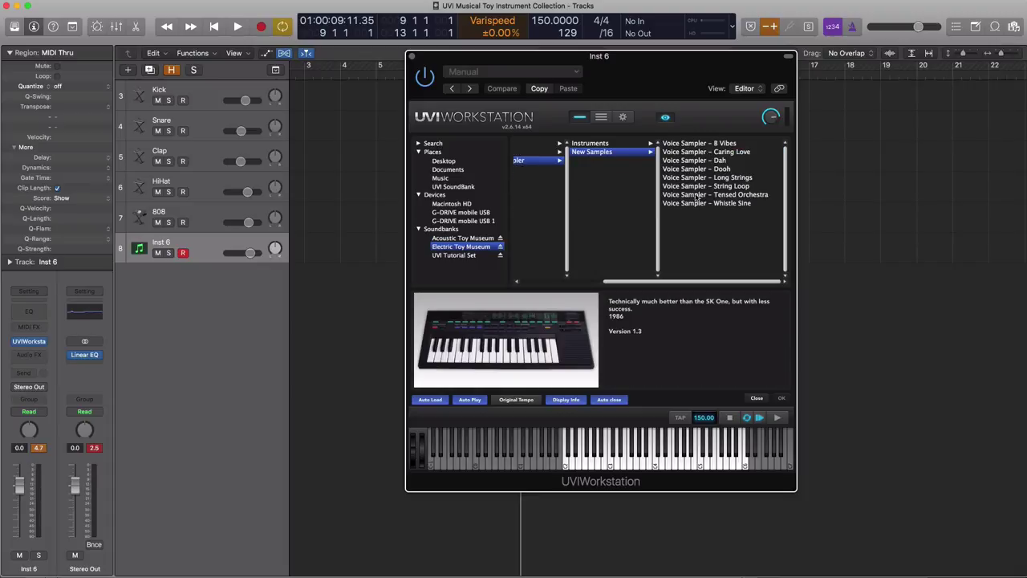
click(707, 152)
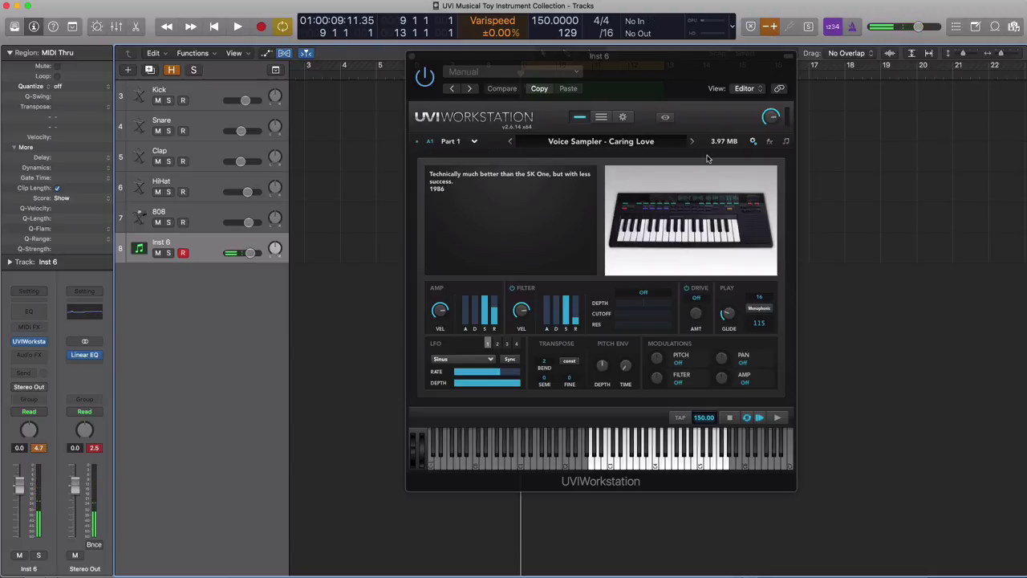
Replace the loaded sound with the Voice Sampler - Whistle Sine preset from the same New Samples folder
click(630, 147)
click(630, 147)
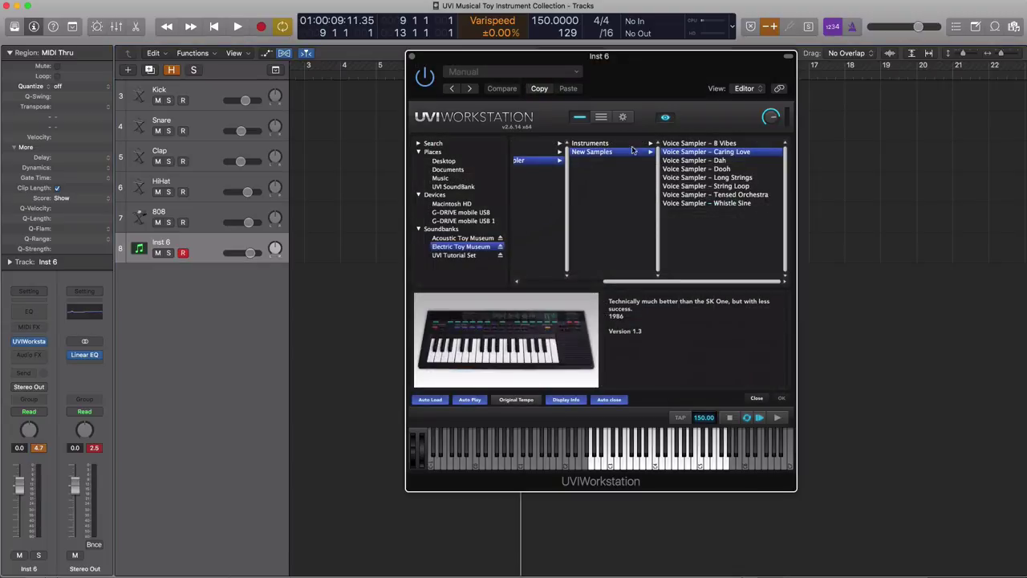
click(706, 204)
Load White Wooden Piano - no RS from the Acoustic Toy Museum's Toy Pianos and Keys, and close the instrument window
click(470, 239)
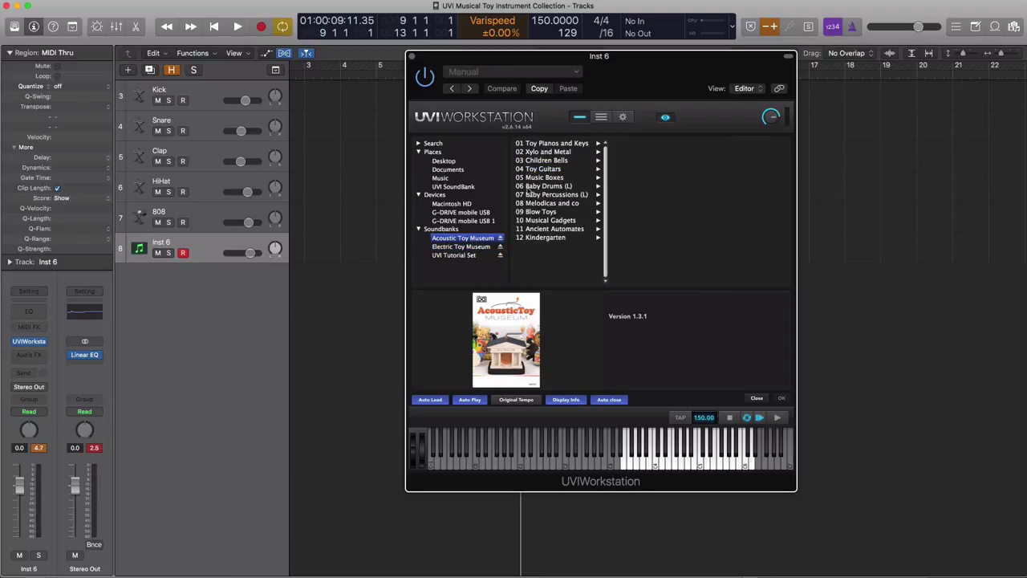
click(552, 144)
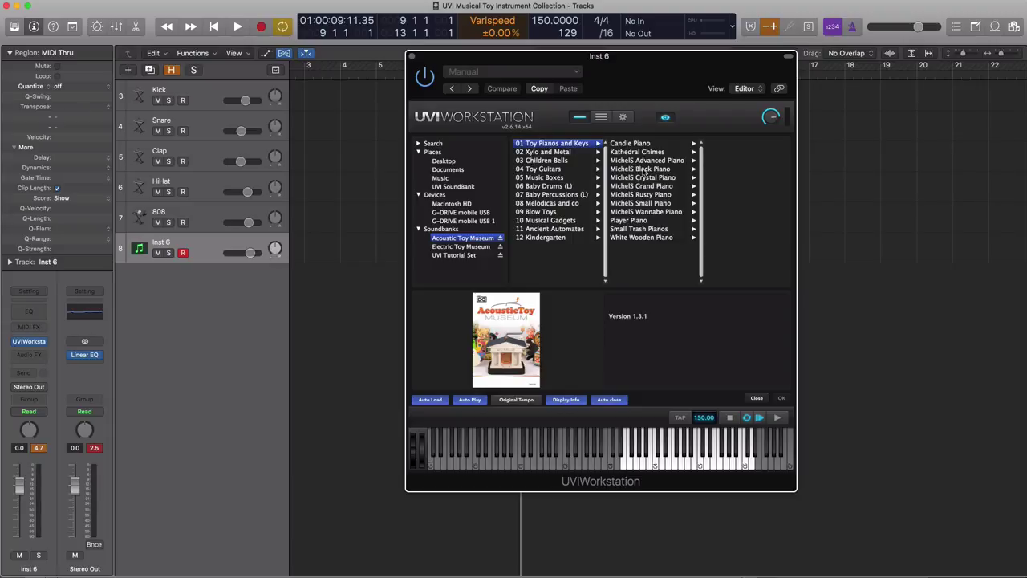
click(646, 239)
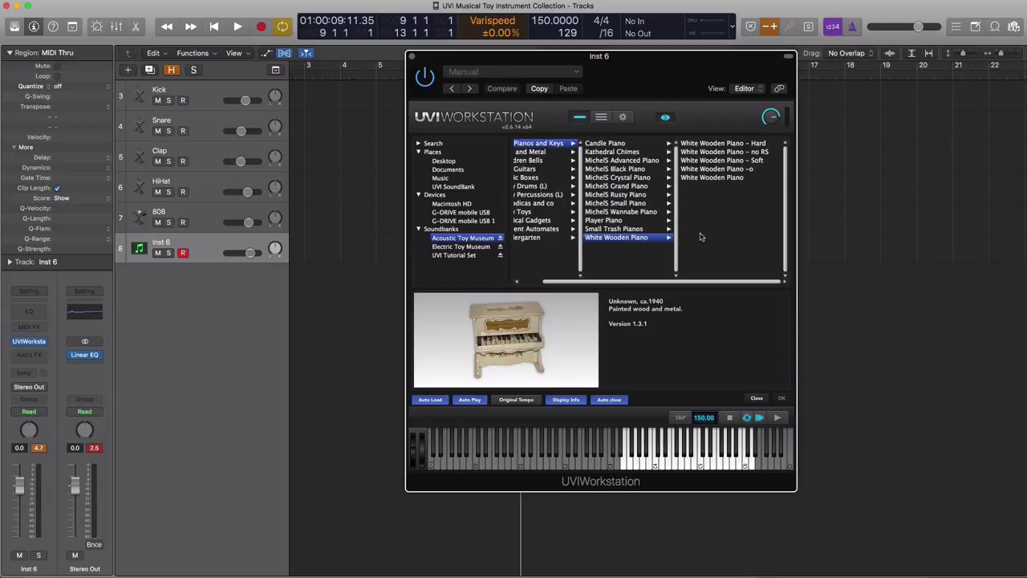
click(714, 152)
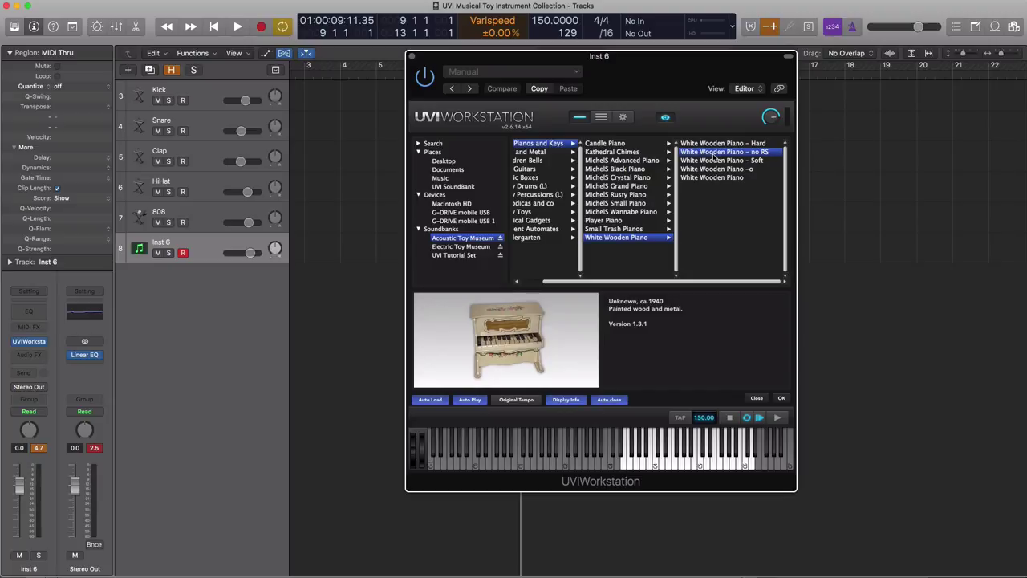
double_click(714, 153)
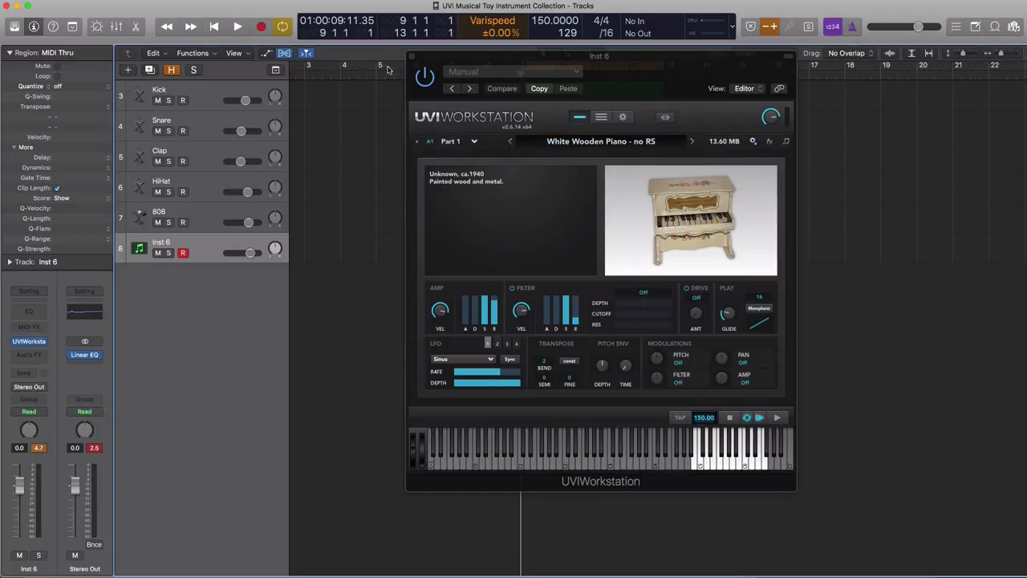
click(411, 58)
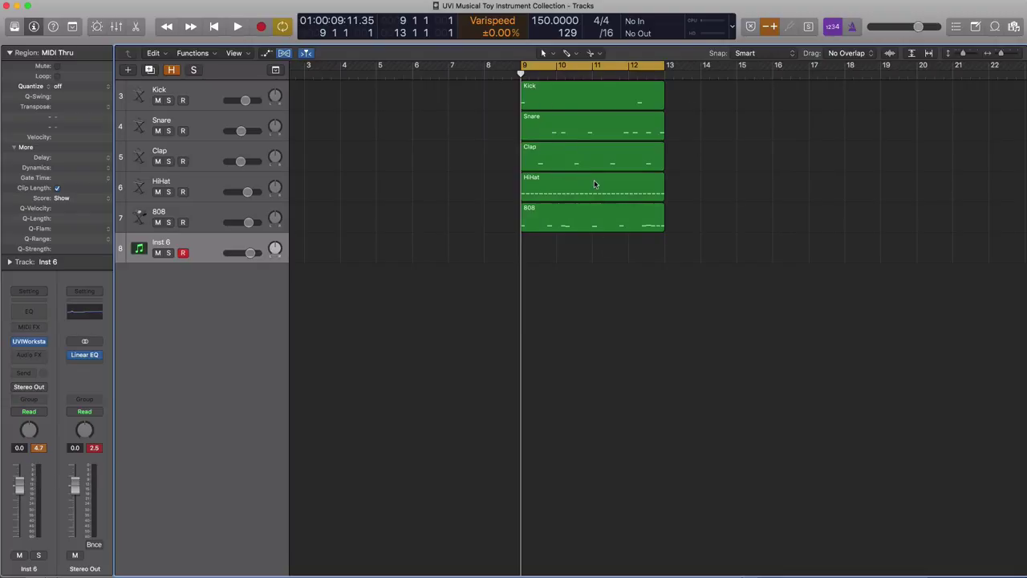
Play back the looped drum and 808 regions from bar 9 to bar 13, then stop playback
key(space)
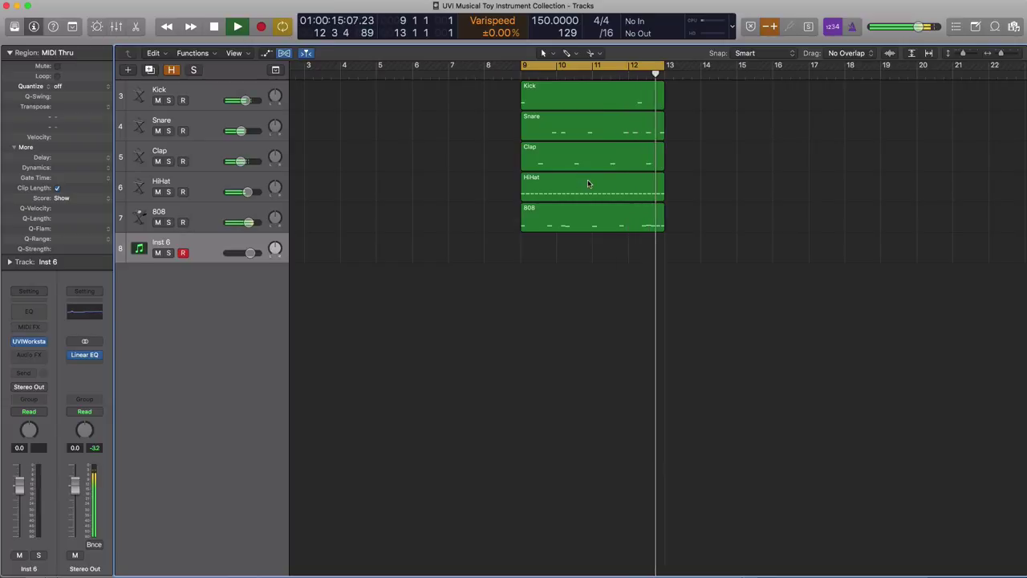
key(space)
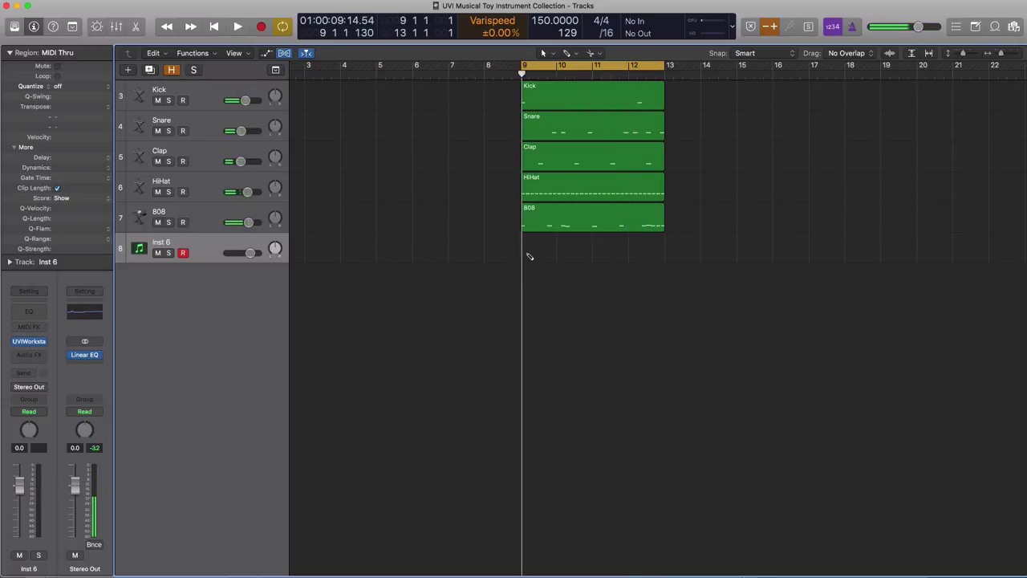
Create an empty MIDI region from bar 9 to bar 13 on the Inst 6 track and open it in an enlarged Piano Roll
click(530, 256)
drag(555, 260, 664, 259)
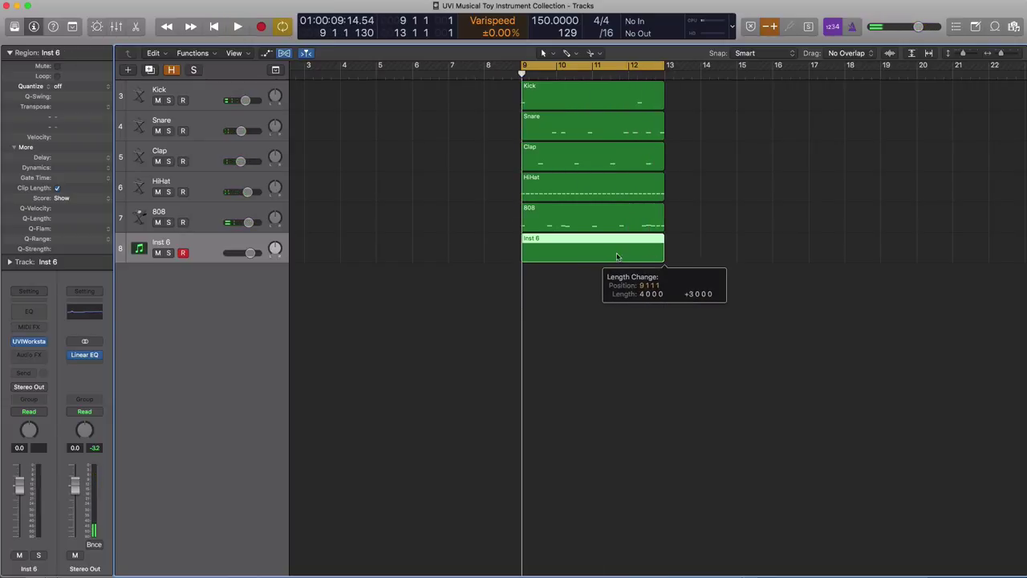
double_click(613, 250)
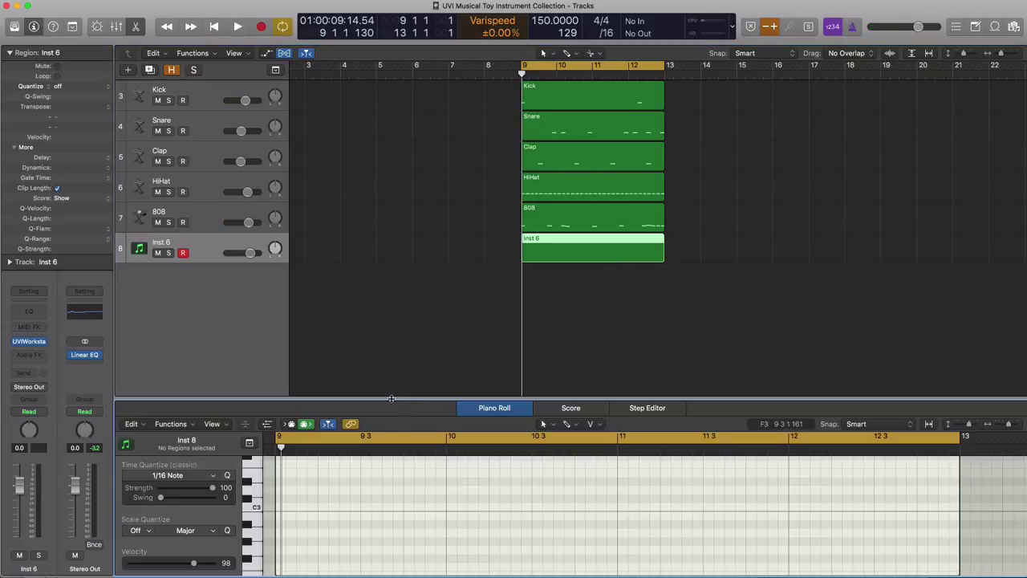
drag(391, 398, 398, 262)
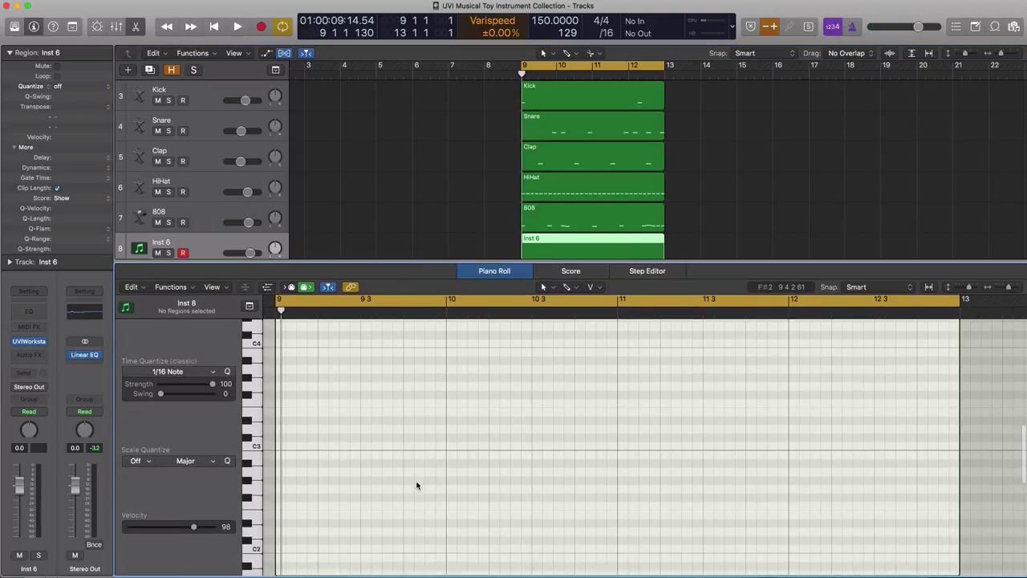
Draw four consecutive one-beat notes, C#6, C6, A#5 and F5, across bar 9 of the Inst 6 region, playing the loop to check them
scroll(416, 486, up, 10)
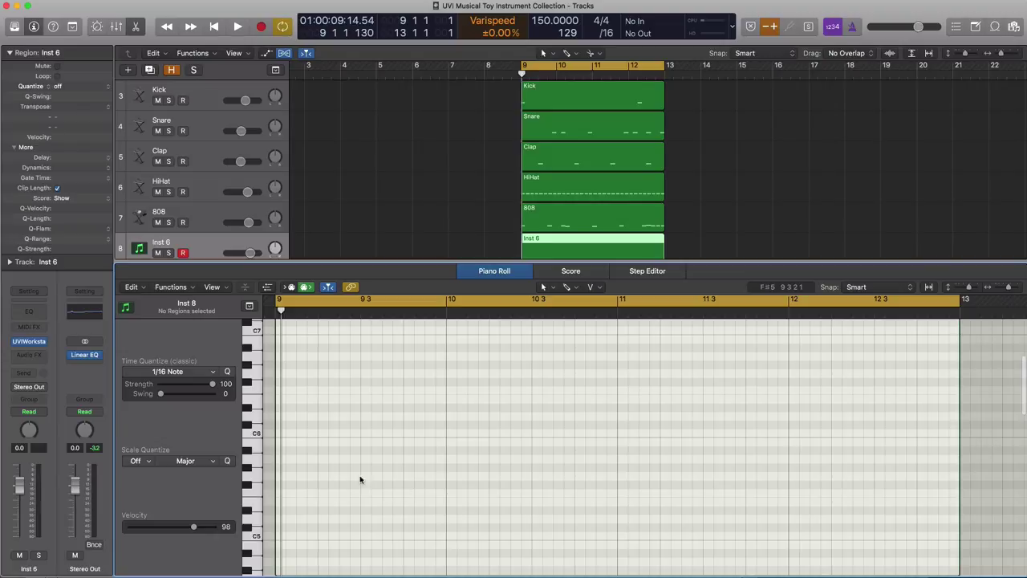
super+click(283, 426)
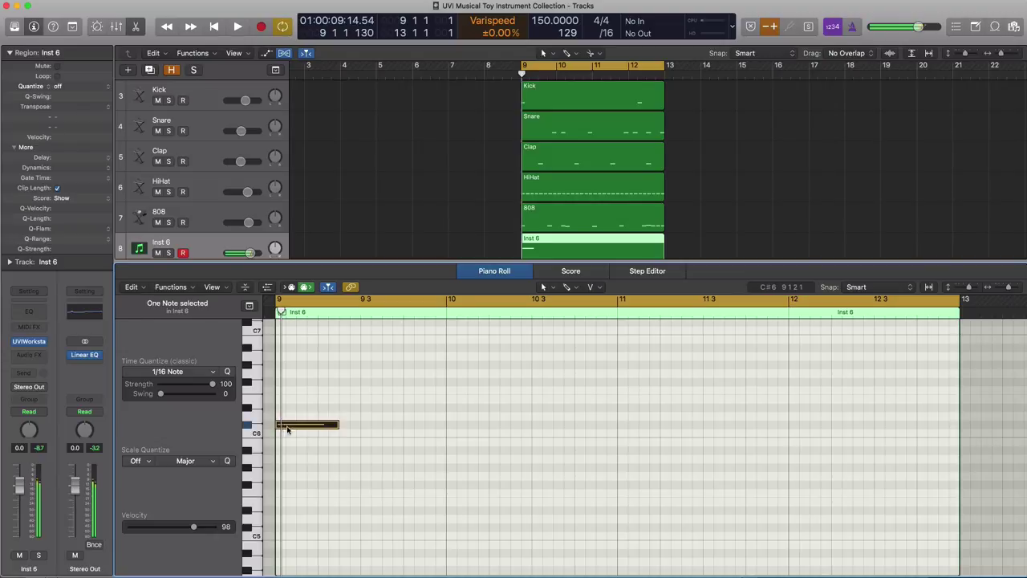
drag(334, 429, 317, 427)
super+click(327, 434)
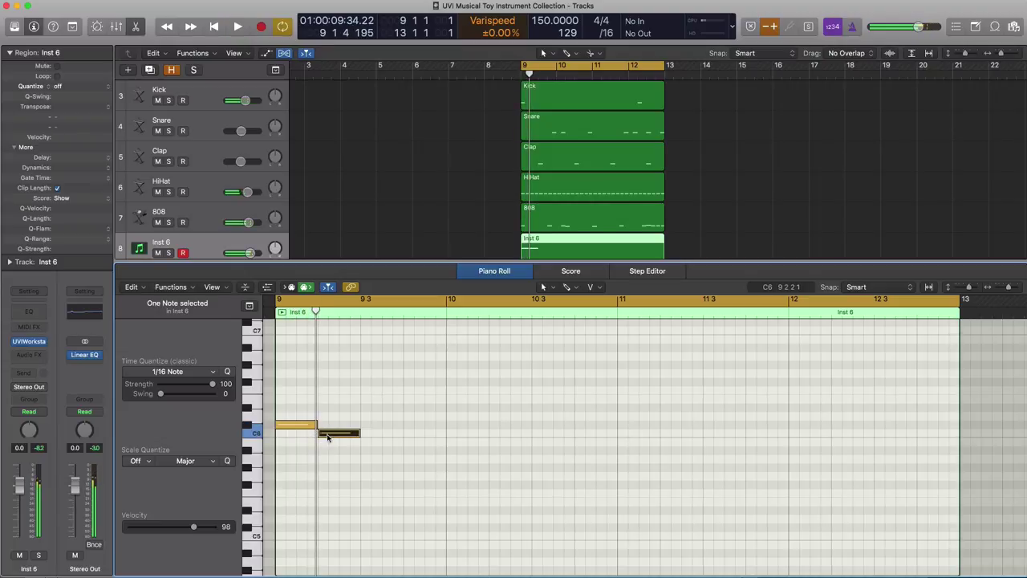
key(space)
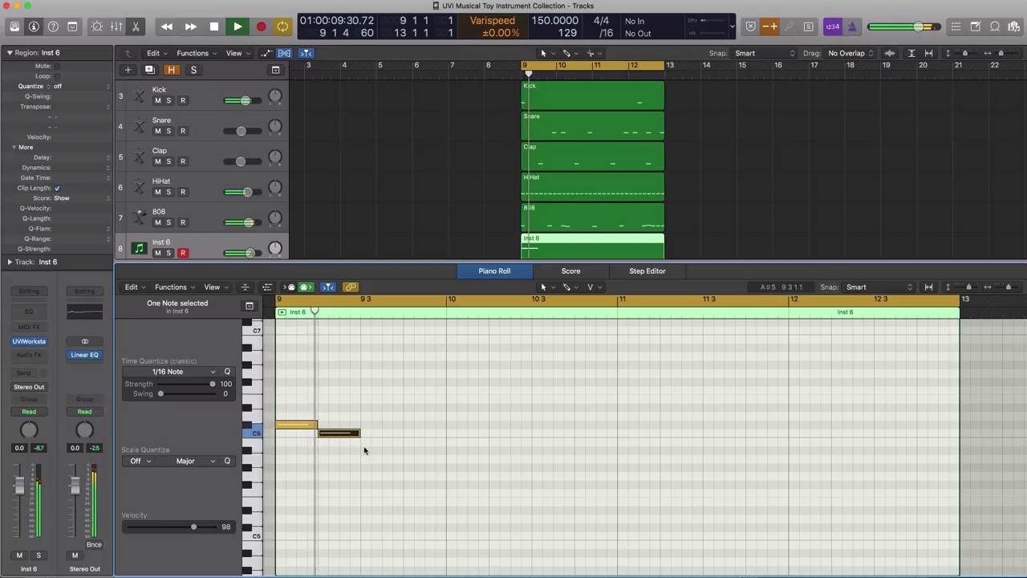
super+click(365, 449)
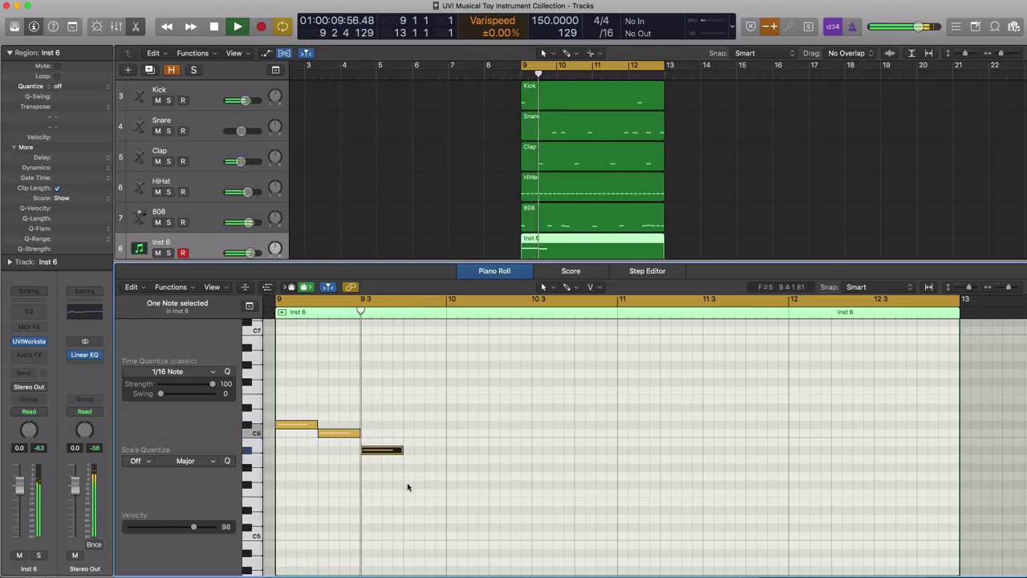
key(space)
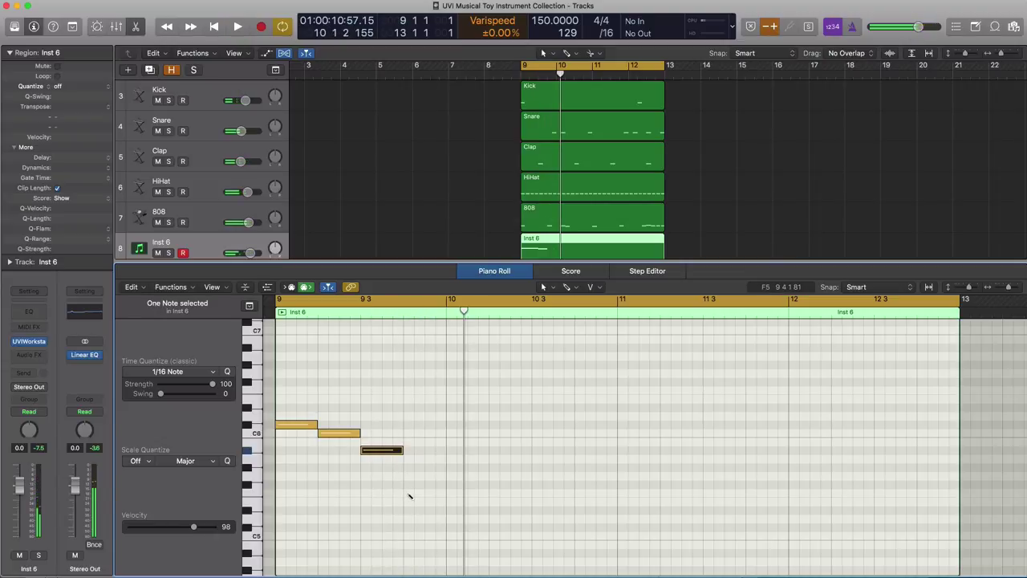
super+click(409, 492)
key(space)
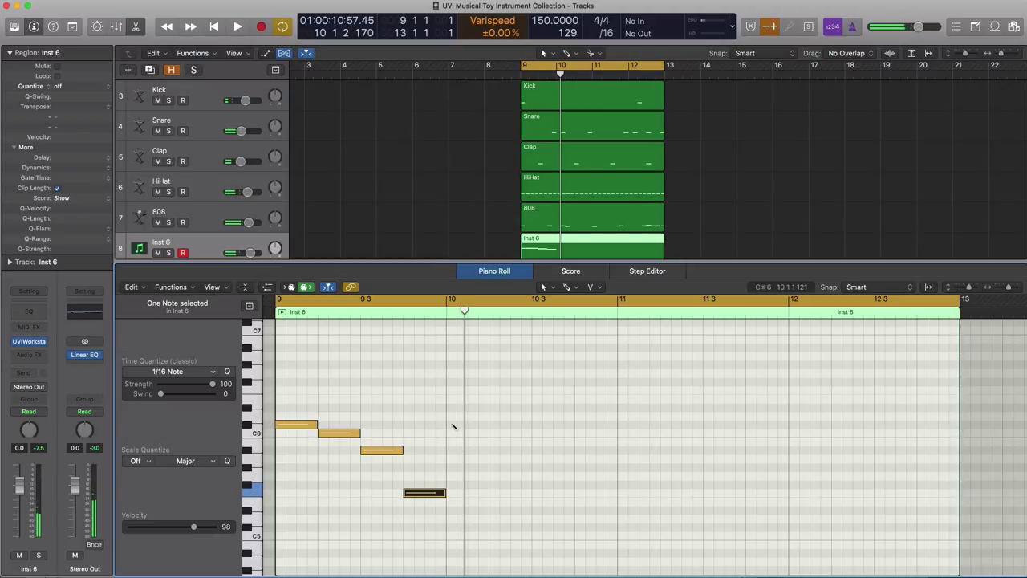
Add one-beat notes C#6, C6, A#5 and C5 in bar 10, and repeat the two-bar phrase across bars 11 and 12
super+click(454, 424)
super+click(491, 433)
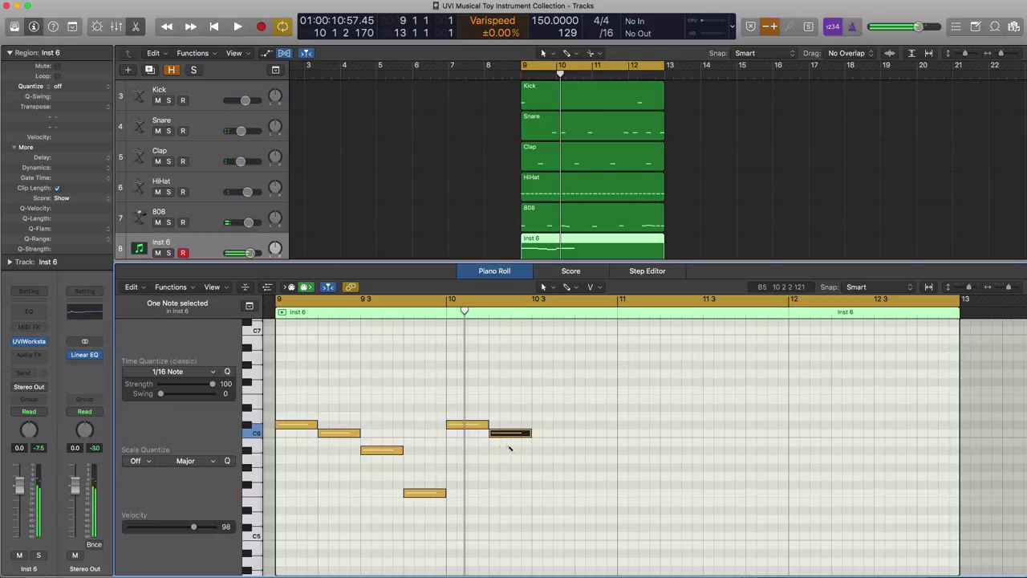
super+click(536, 450)
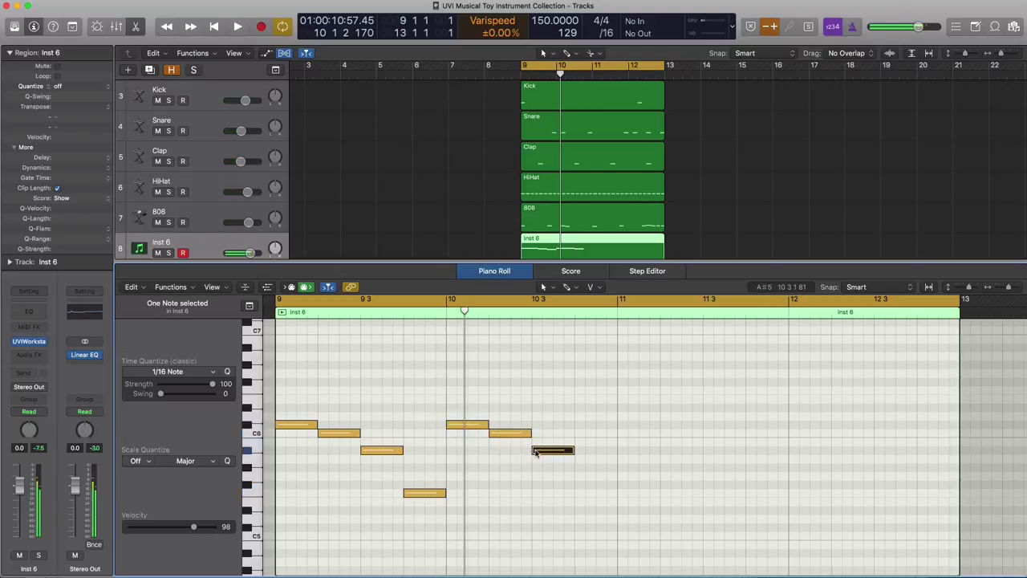
super+click(579, 536)
key(space)
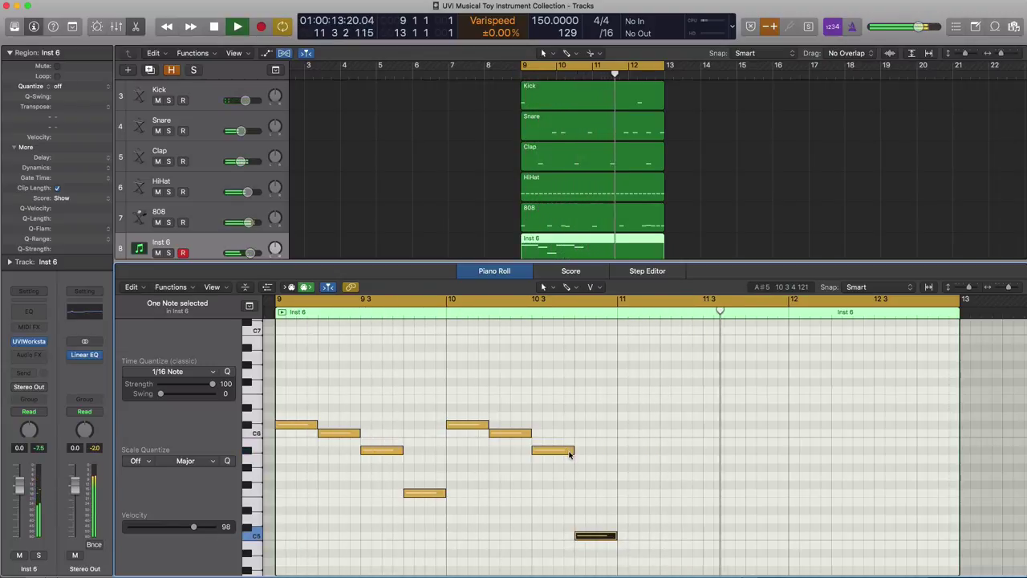
key(space)
drag(625, 538, 632, 430)
key(space)
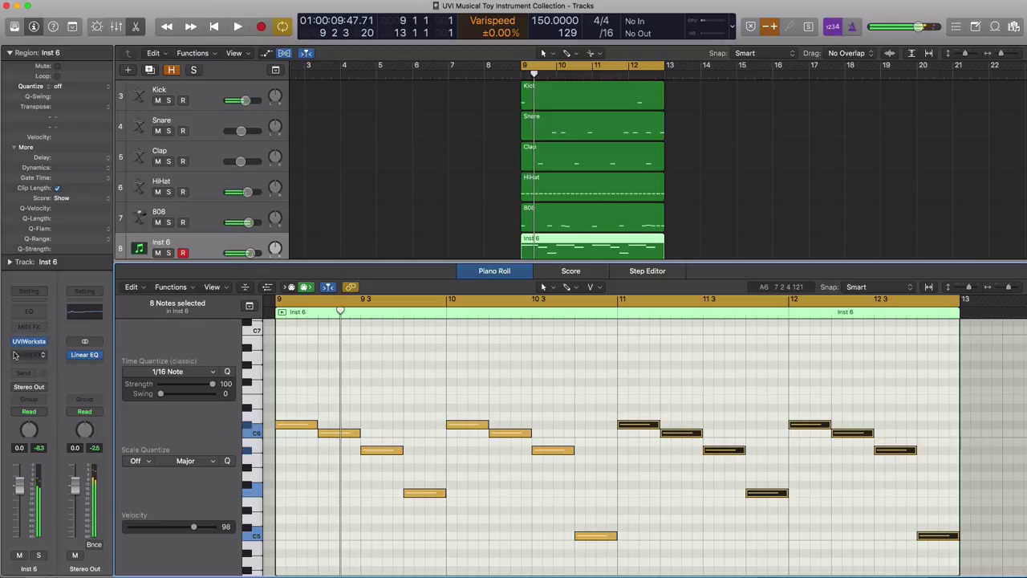
Open the Inst 6 track's UVI Workstation, set its semitone transpose to -12, and listen to the melody with the beat
click(29, 342)
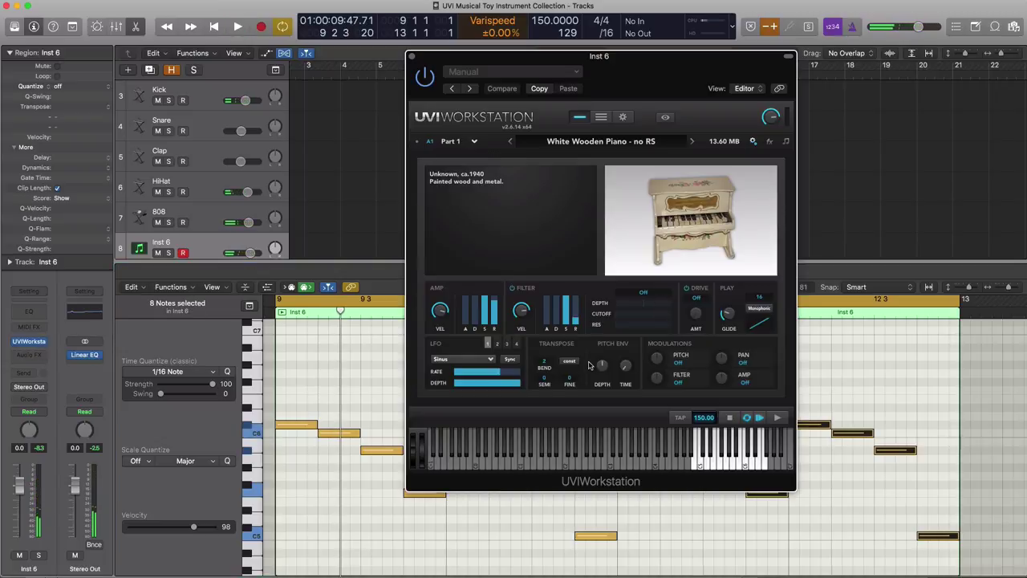
double_click(543, 381)
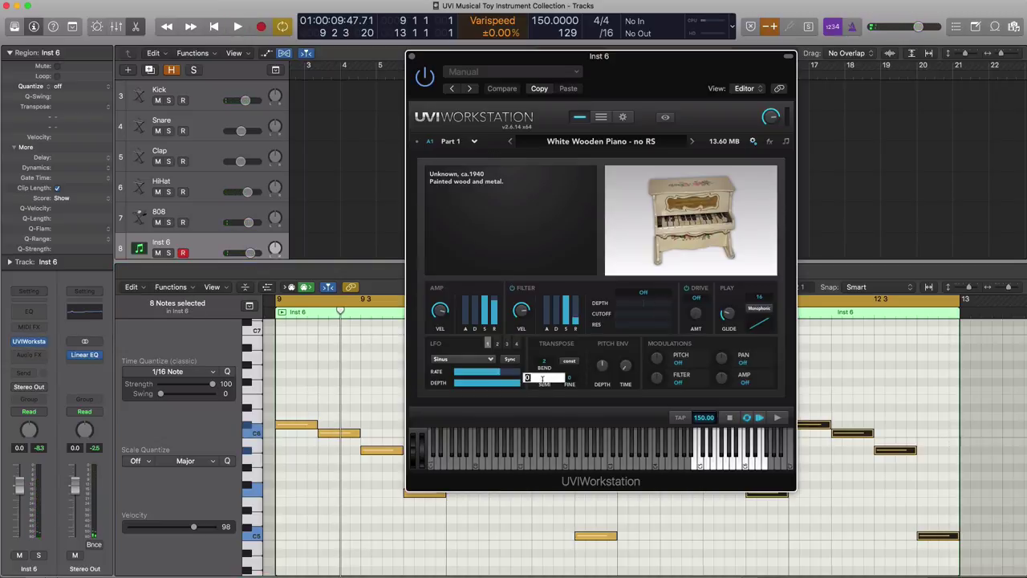
text(-12)
key(Return)
key(space)
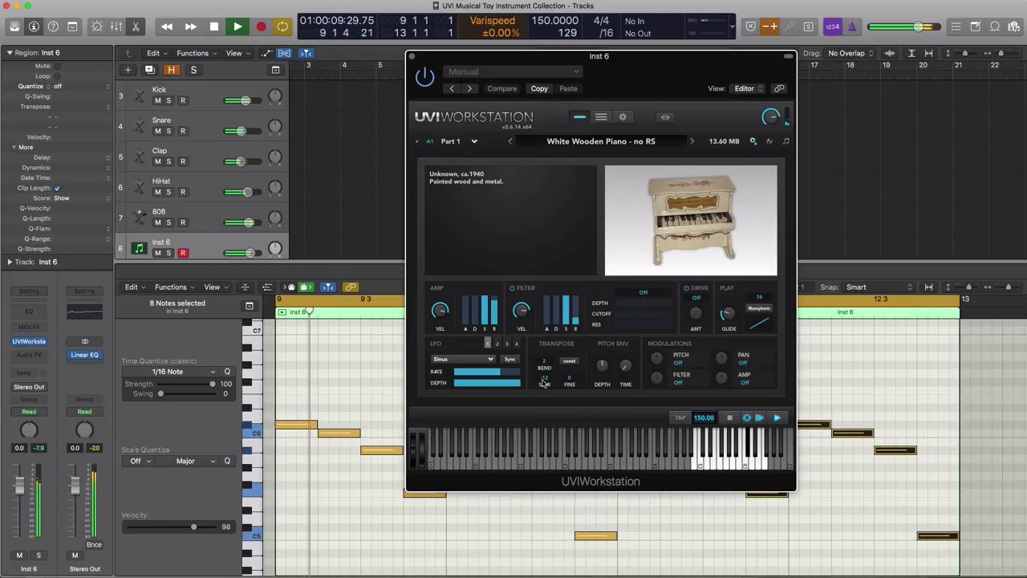
key(space)
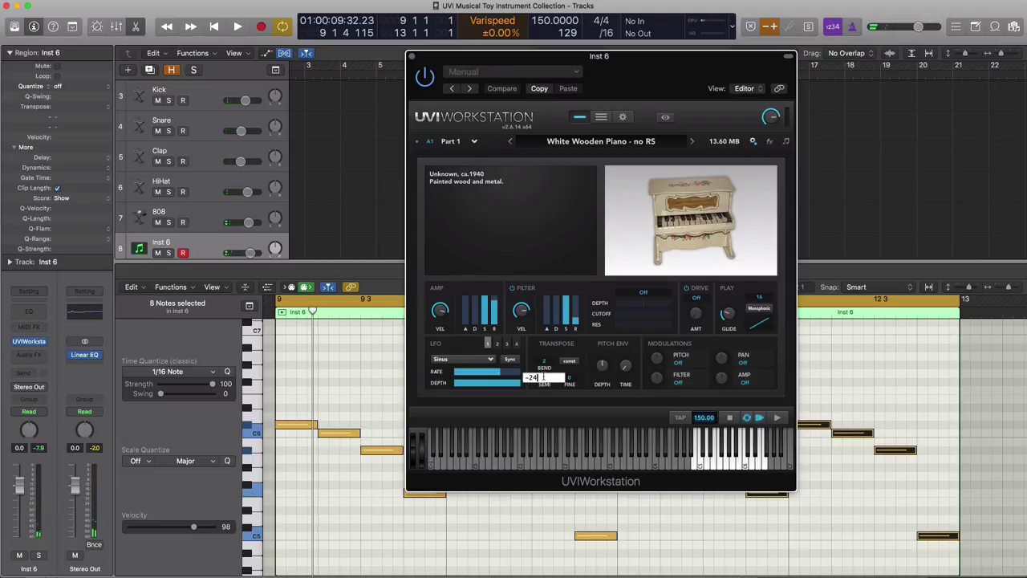
Set the toy piano's semitone transpose to -24, play the loop, and close the instrument window and Piano Roll
key(Return)
key(space)
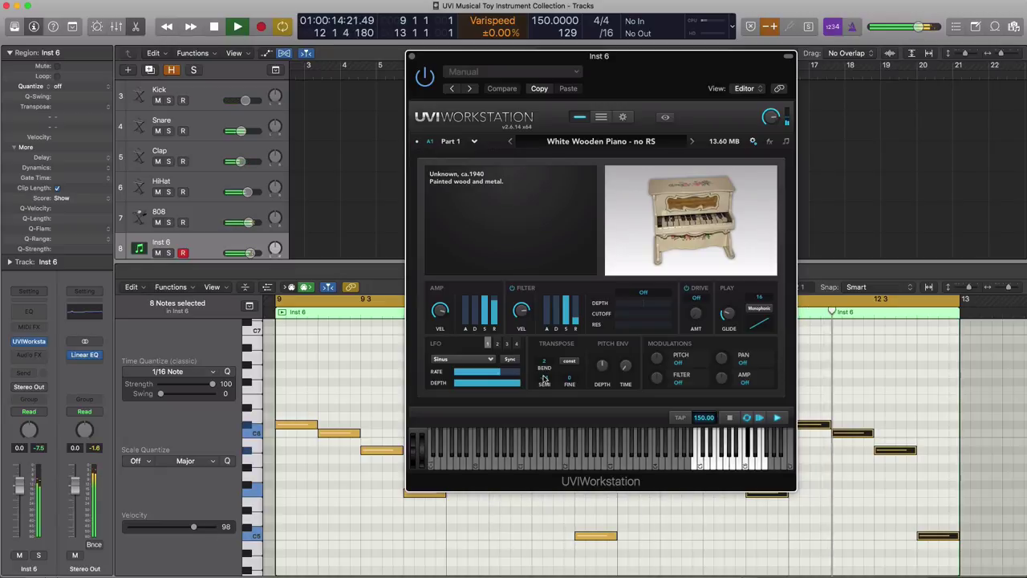
key(super+w)
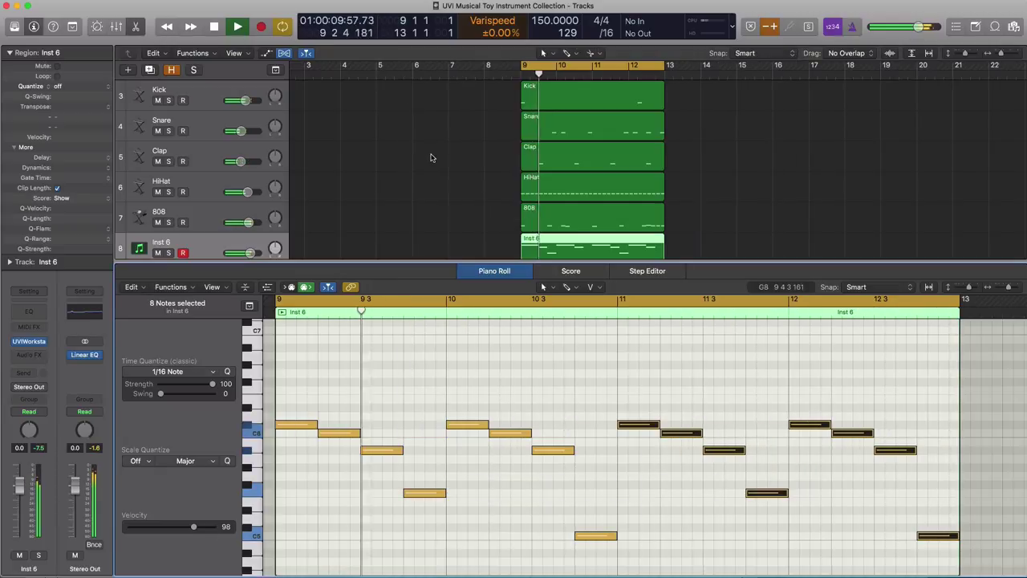
key(e)
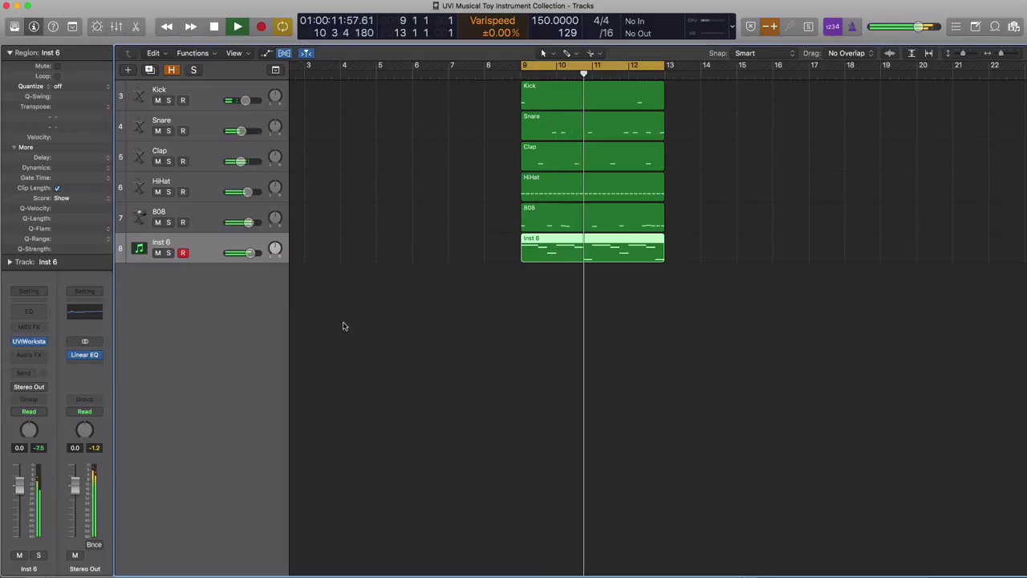
key(space)
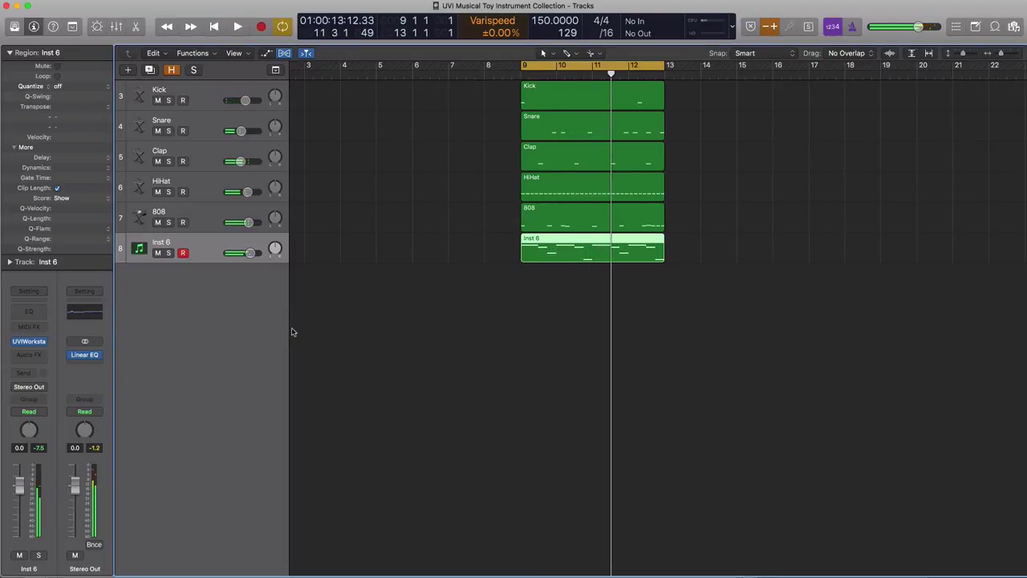
Insert a Channel EQ on the Inst 6 track and enable its high-cut filter at about 1720 Hz while the loop plays
click(32, 313)
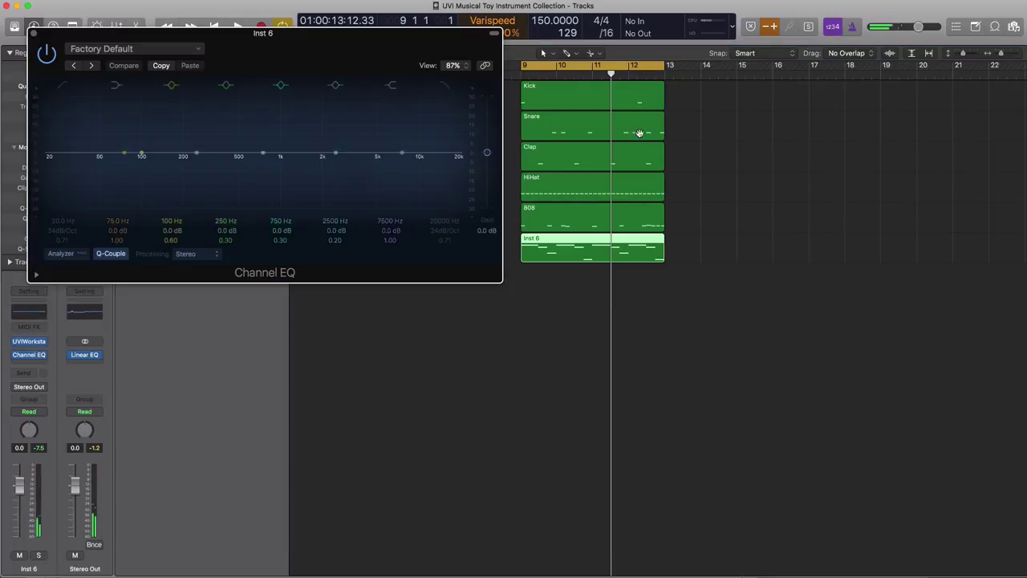
key(space)
drag(264, 32, 598, 147)
click(780, 201)
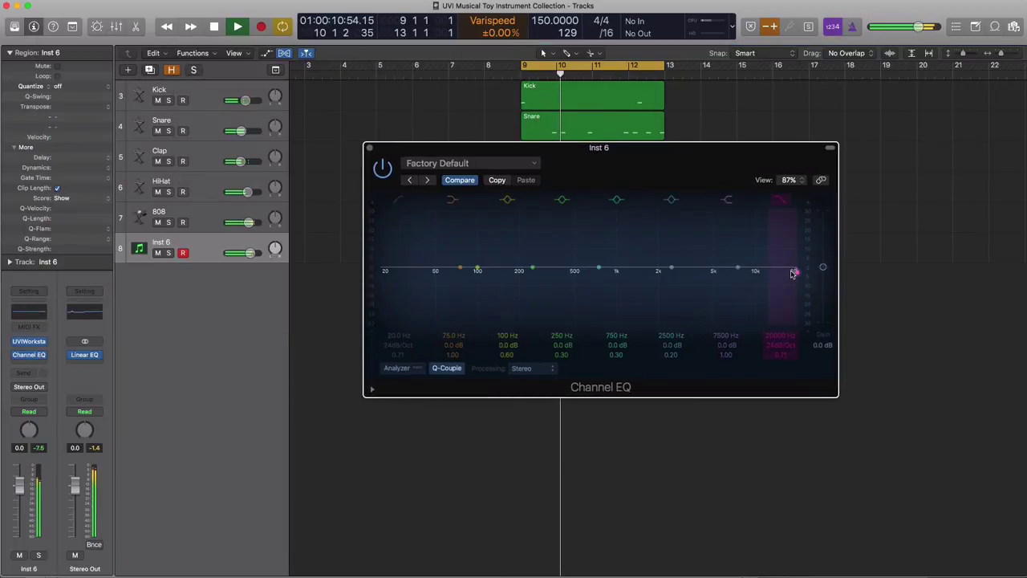
drag(795, 269, 650, 273)
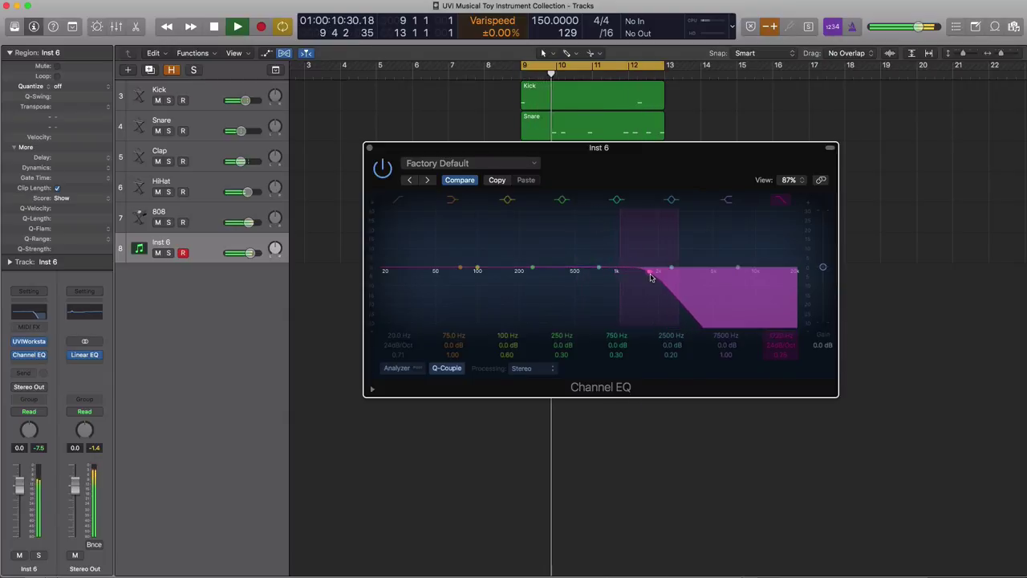
Enable the low-cut filter, set the 100 Hz band to about 196 Hz at -4.0 dB, and close the EQ
click(399, 199)
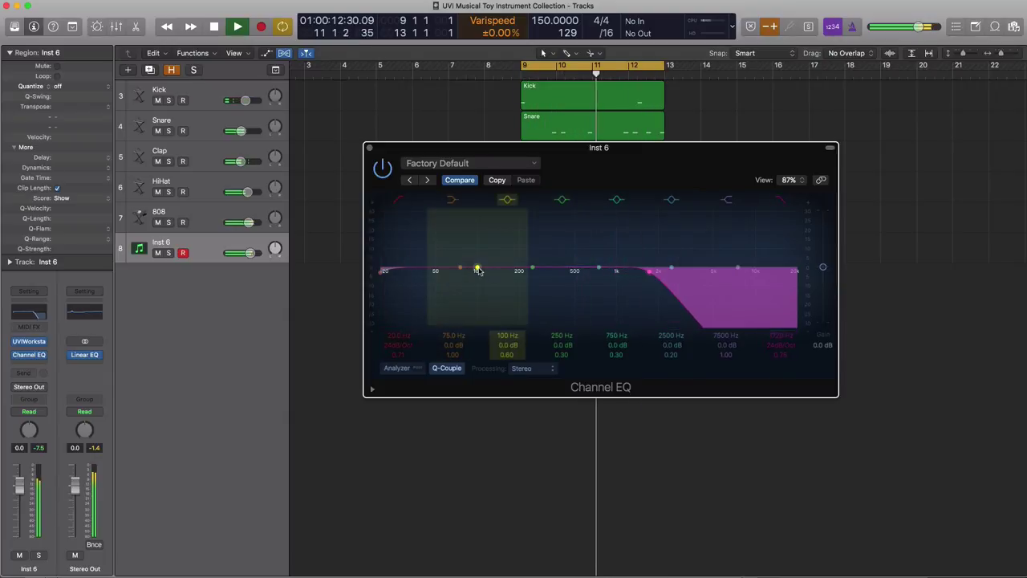
drag(477, 268, 518, 273)
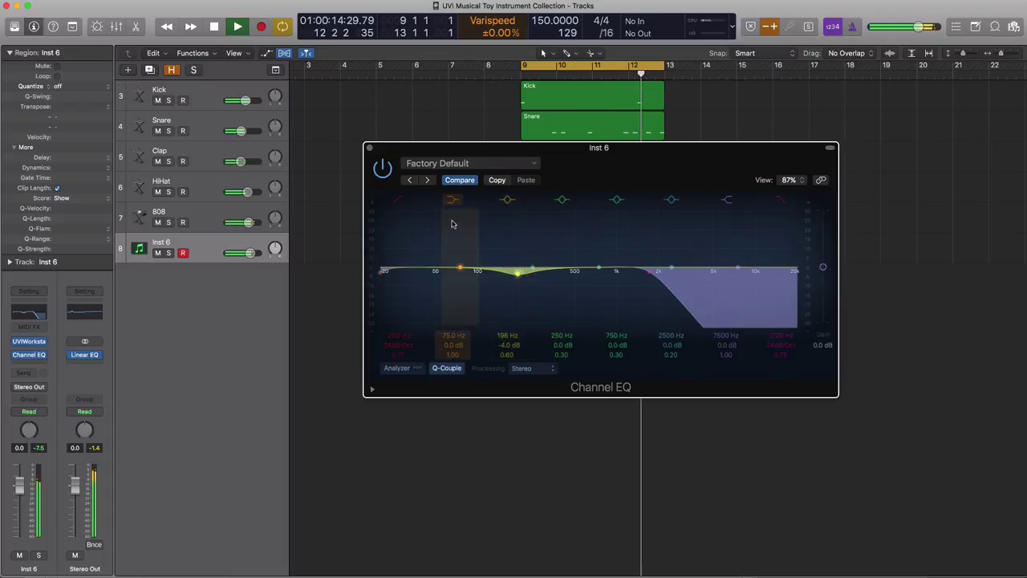
click(369, 148)
key(space)
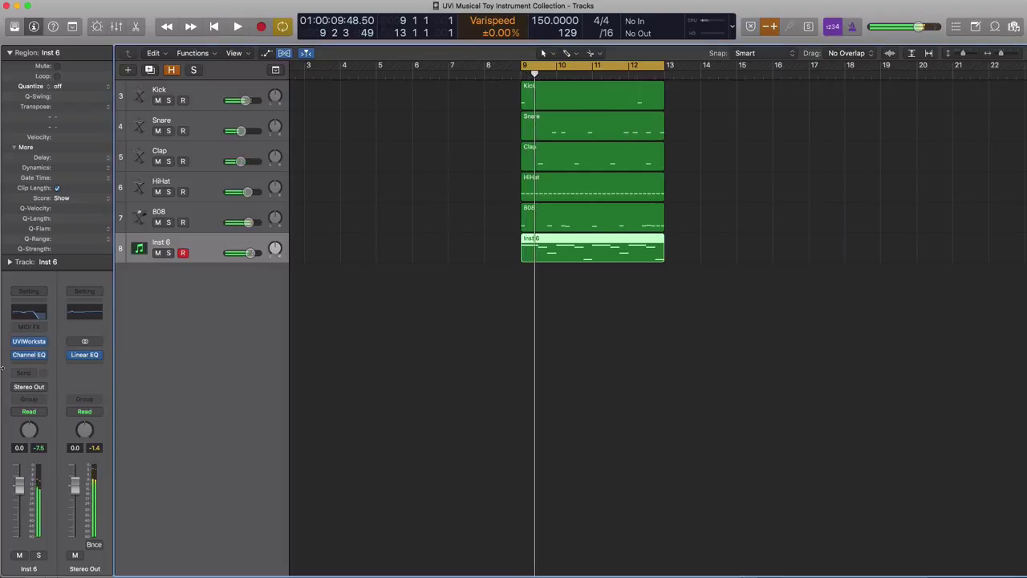
Add a stereo Space Designer after the Channel EQ on Inst 6 and adjust its reverb output level slightly during playback
click(30, 365)
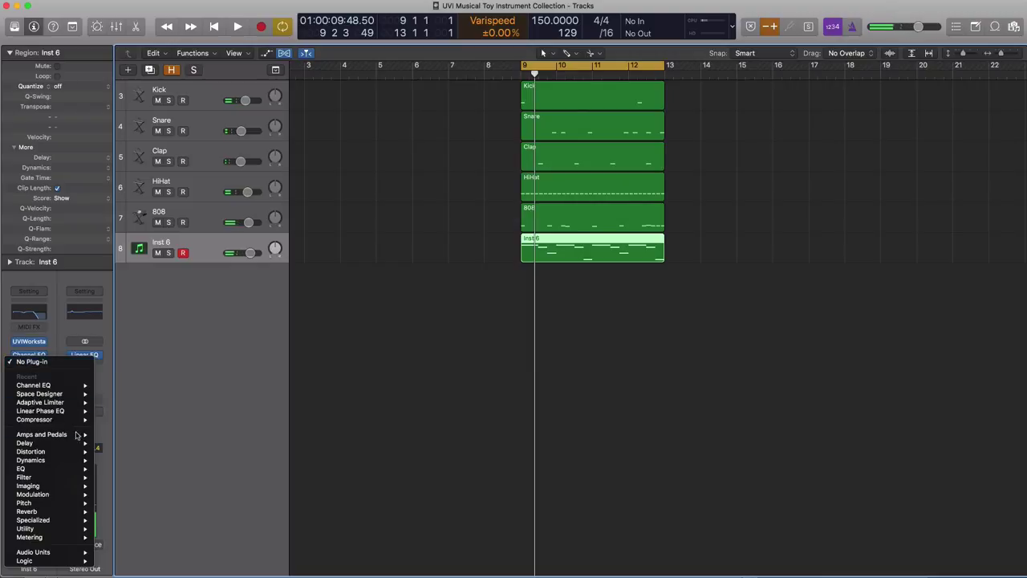
mouse_move(48, 394)
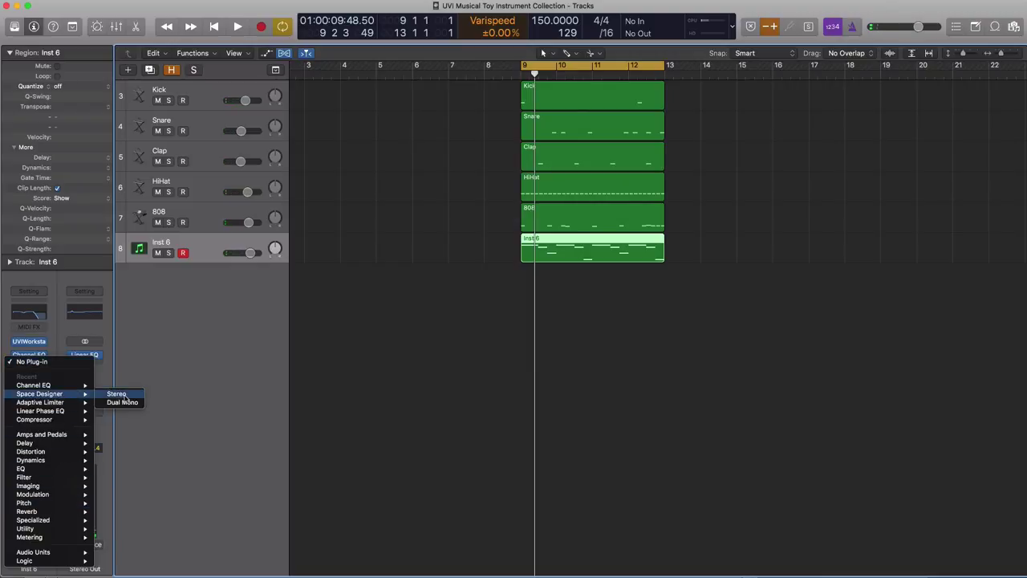
click(136, 395)
key(space)
drag(296, 340, 545, 464)
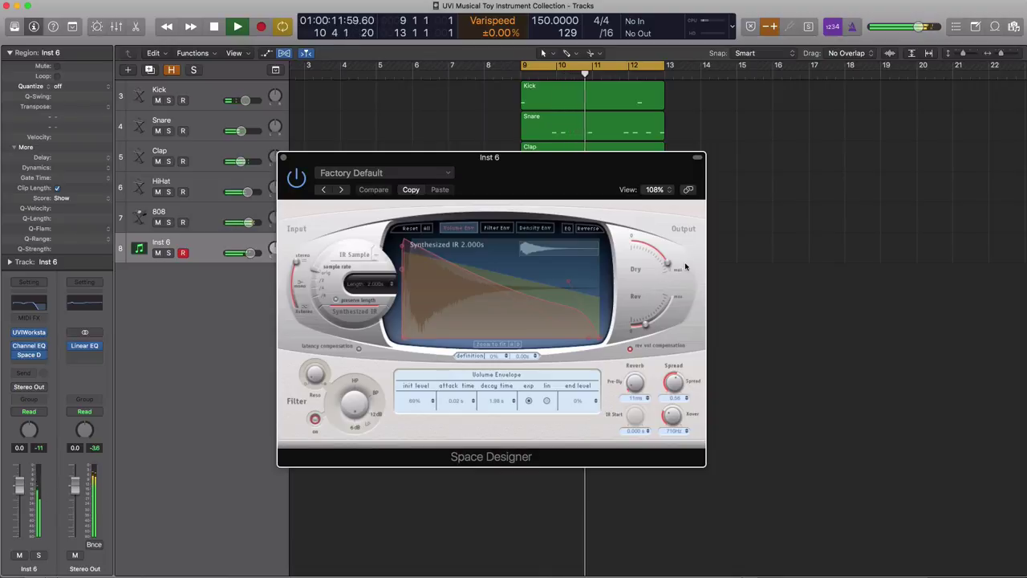
drag(646, 325, 650, 323)
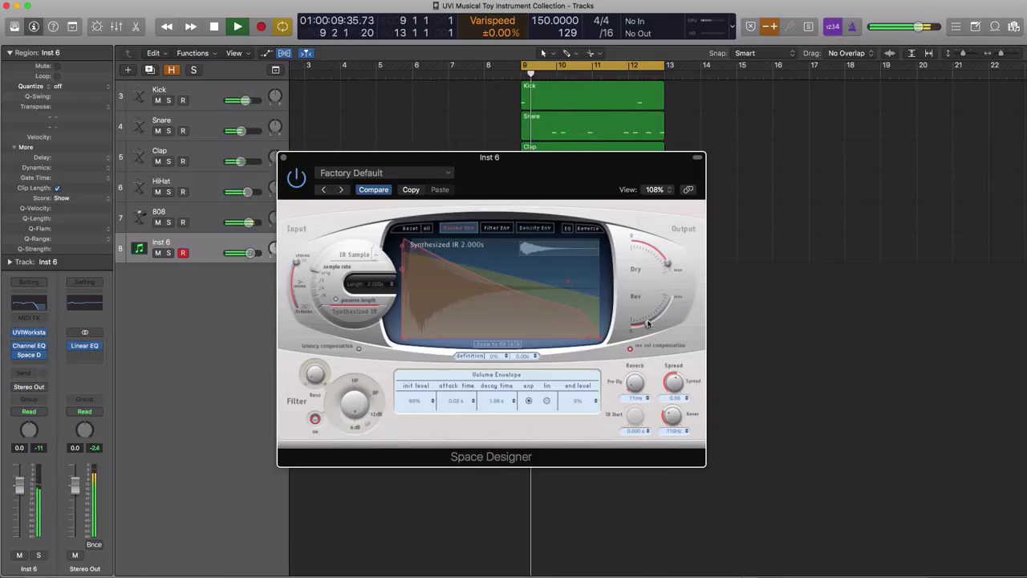
key(space)
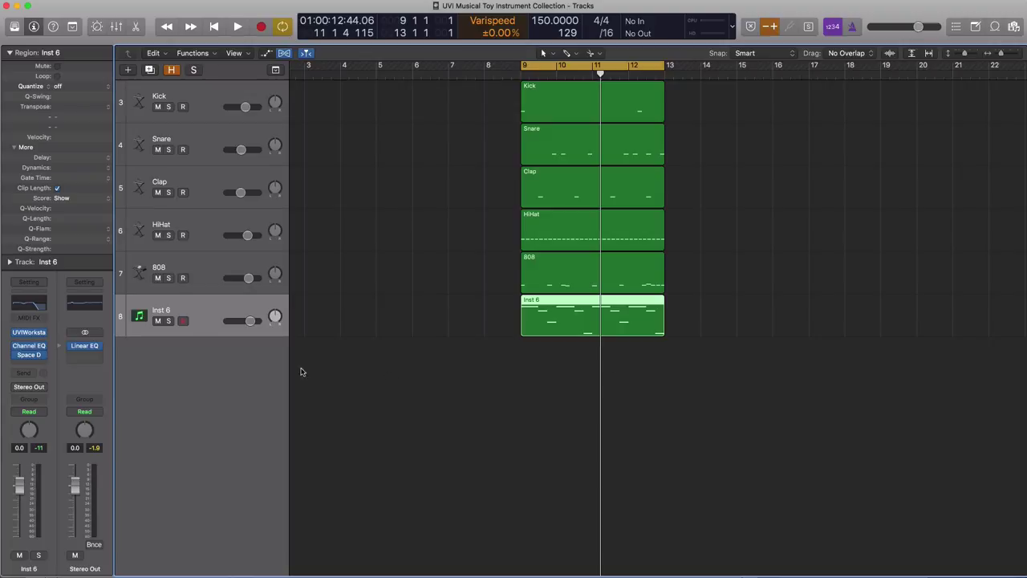
Reopen UVI Workstation on the Inst 6 track and browse the Acoustic Toy Museum soundbank's categories
click(30, 332)
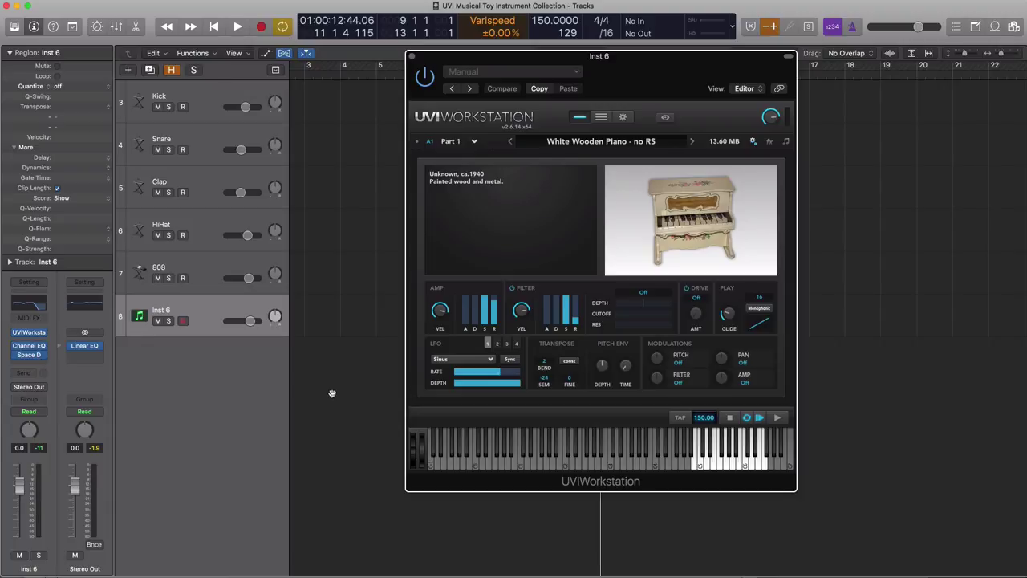
click(570, 142)
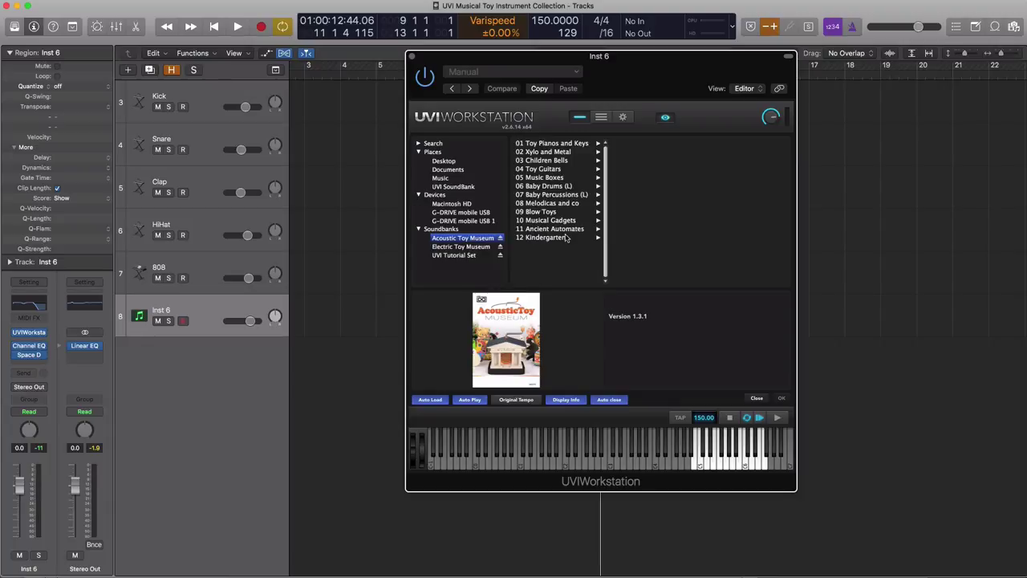